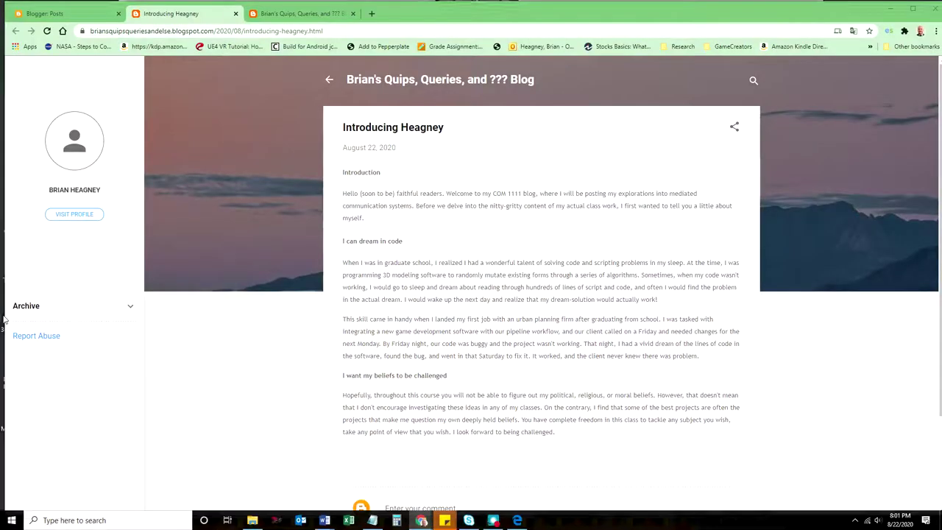
Step: Select the web address of the live Introducing Heagney post
key("ctrl+l")
Step: Close the extra blog homepage and Introducing Heagney post tabs
left_click(265, 328)
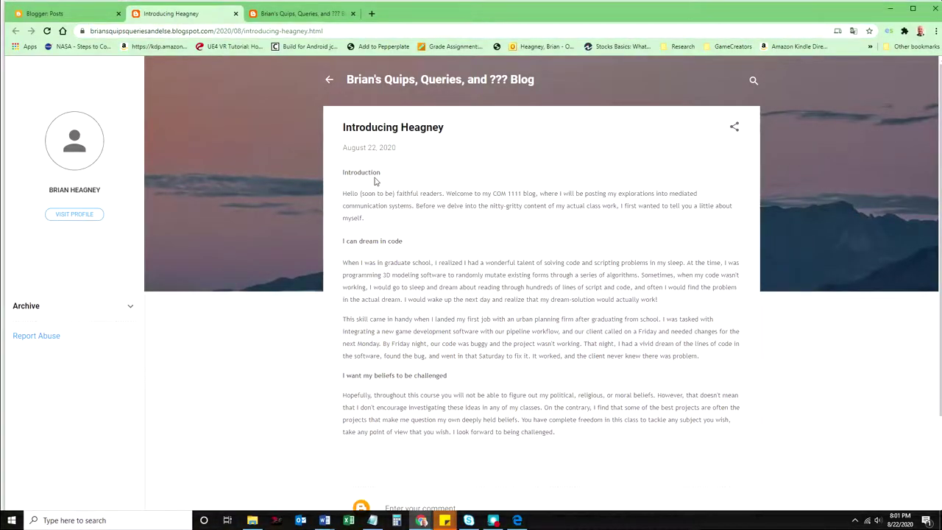
left_click(352, 14)
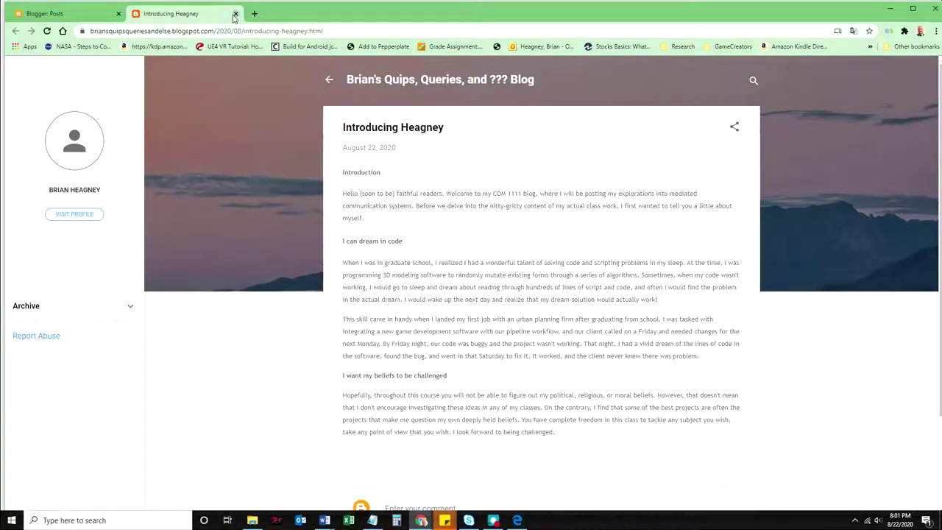
left_click(235, 14)
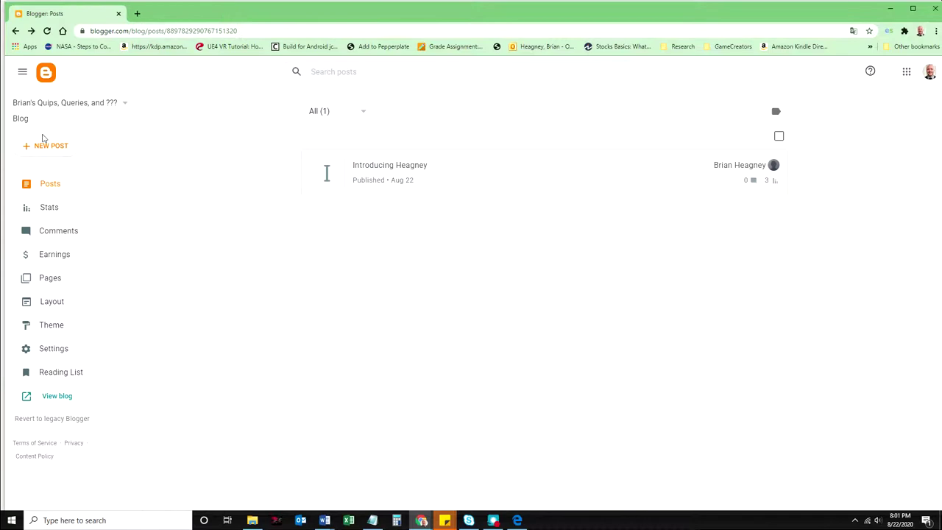
left_click(150, 32)
type("www.blogger.co")
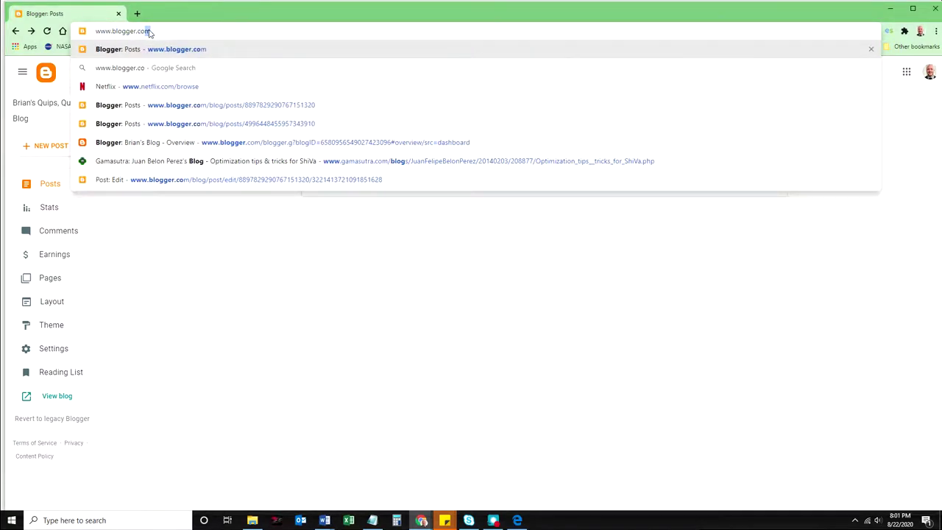
key("Return")
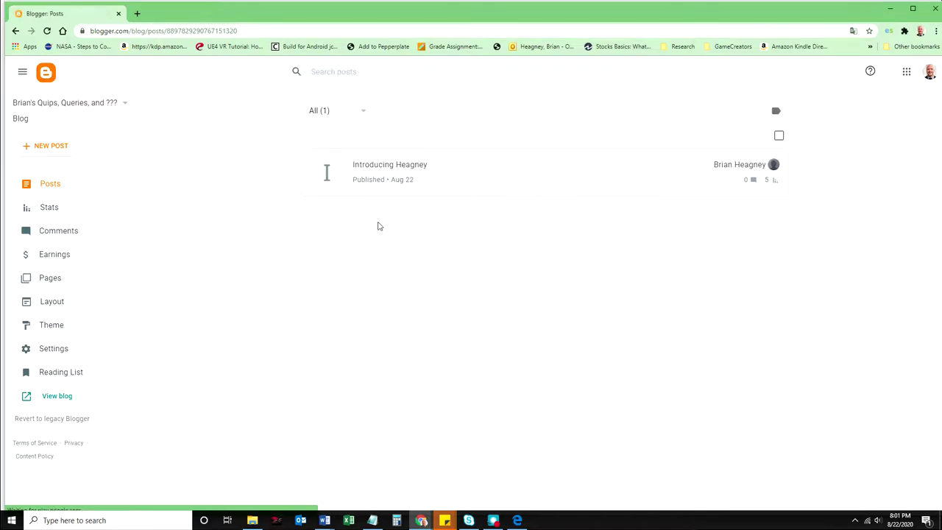
mouse_move(536, 183)
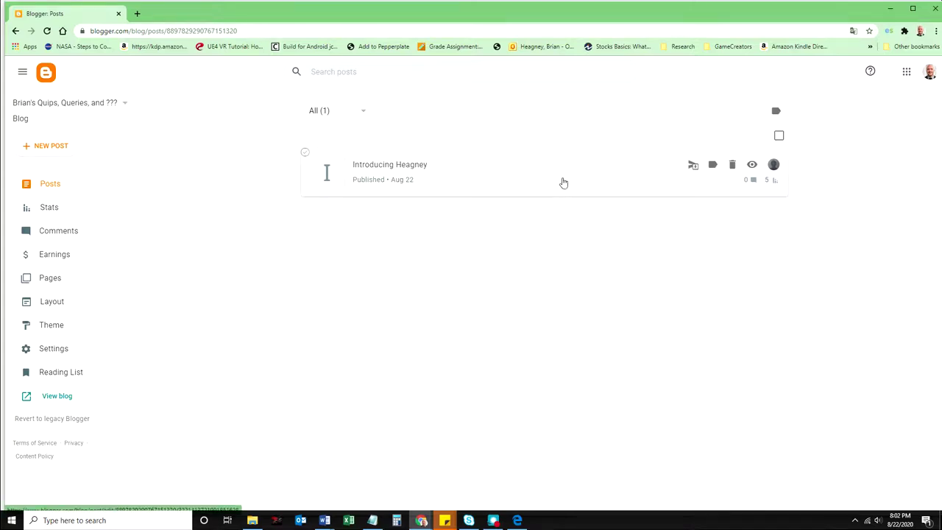
left_click(751, 166)
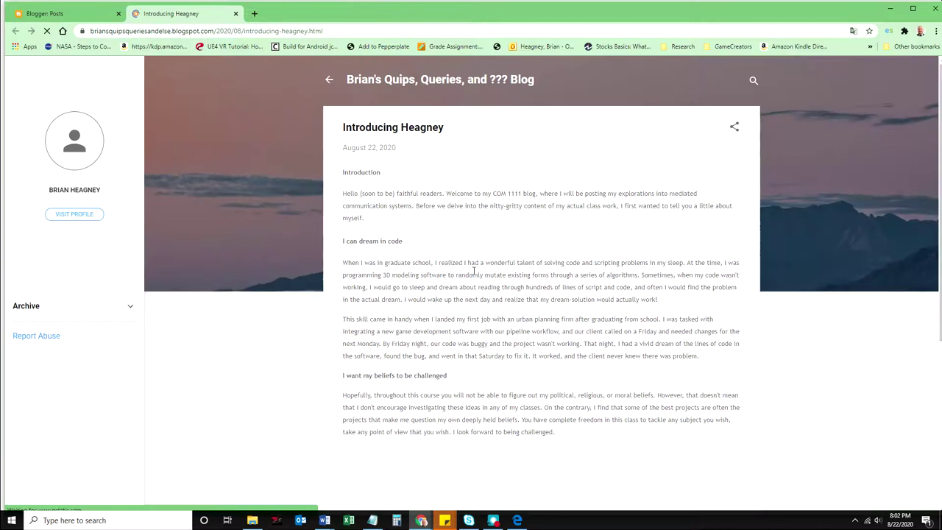
Step: Select the live post's full URL and open a blank new tab
left_click(197, 35)
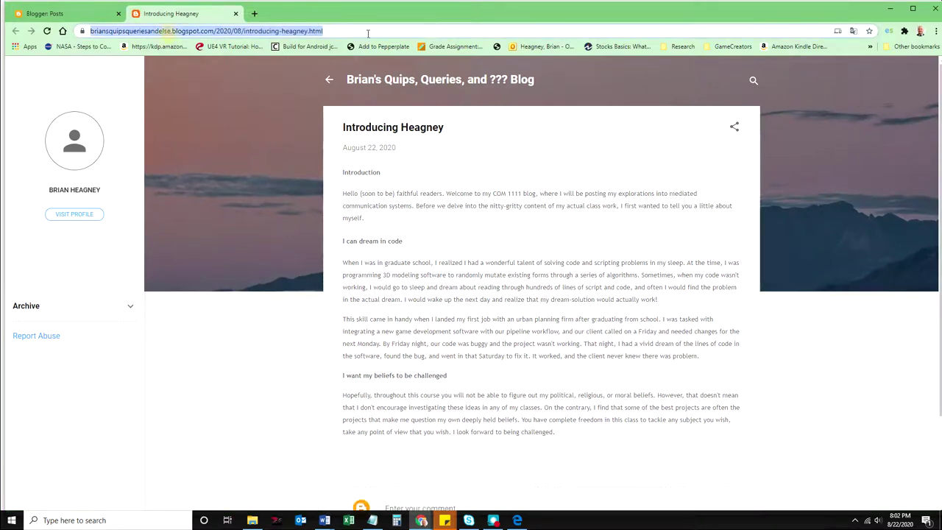
left_click(254, 14)
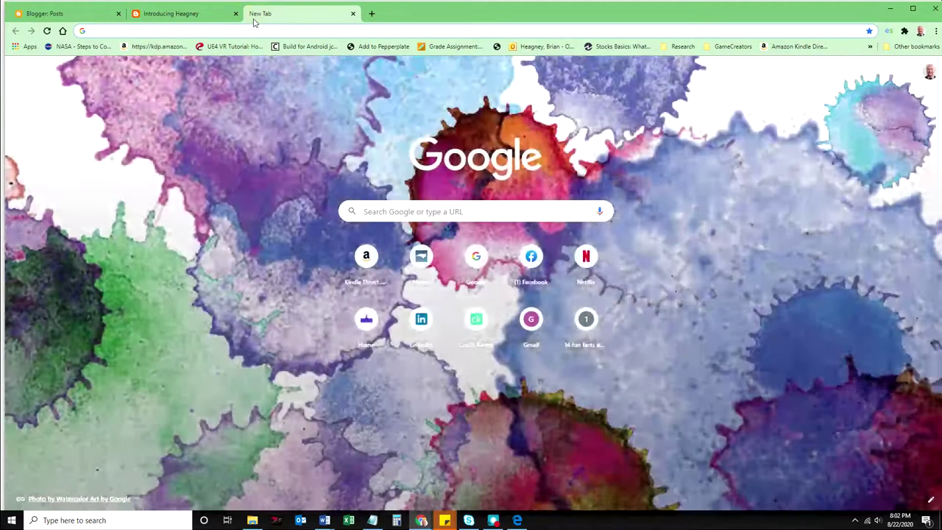
Step: Load the High Point University homepage, follow its Blackboard link and sign in with the HPU account
type("www.")
key("Return")
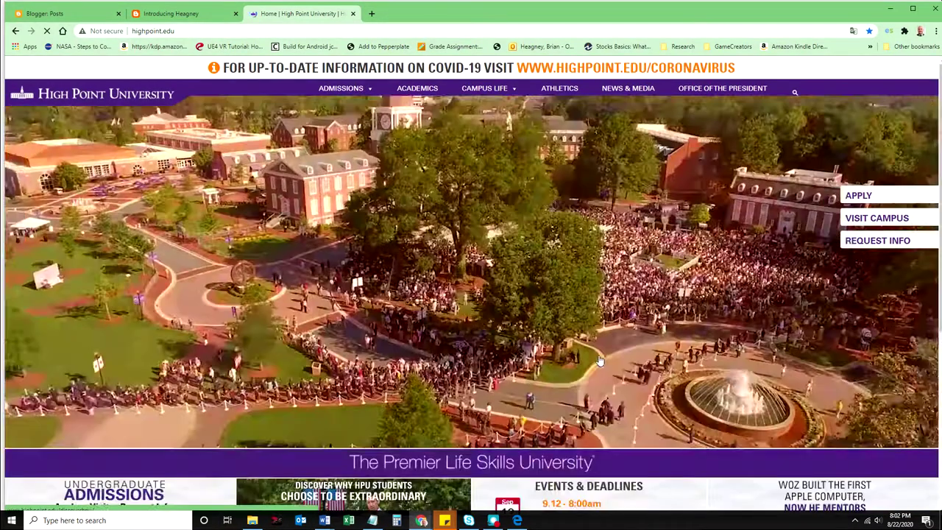
scroll(578, 412, "down", 4)
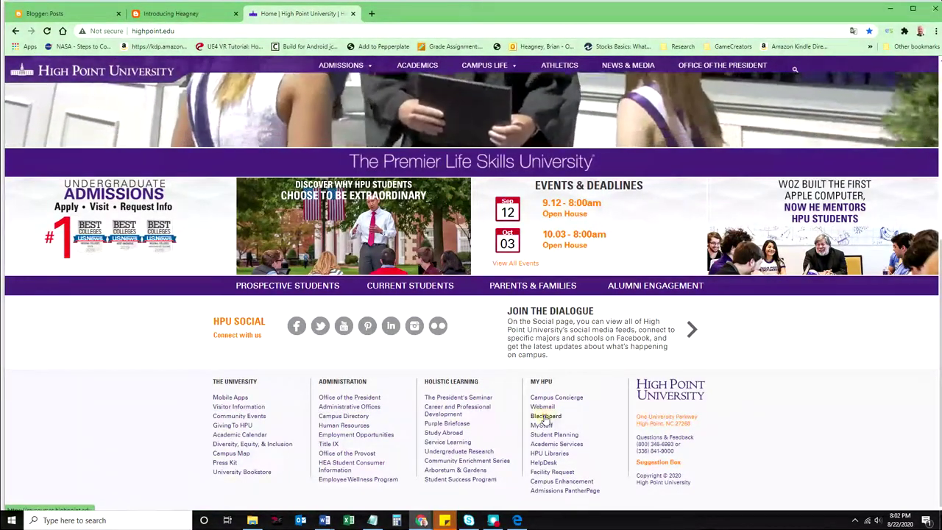
left_click(544, 417)
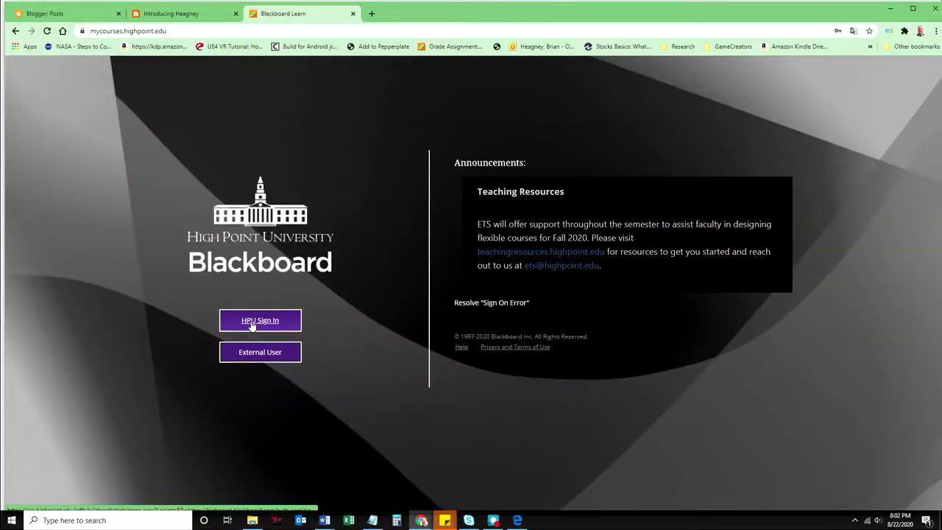
left_click(254, 325)
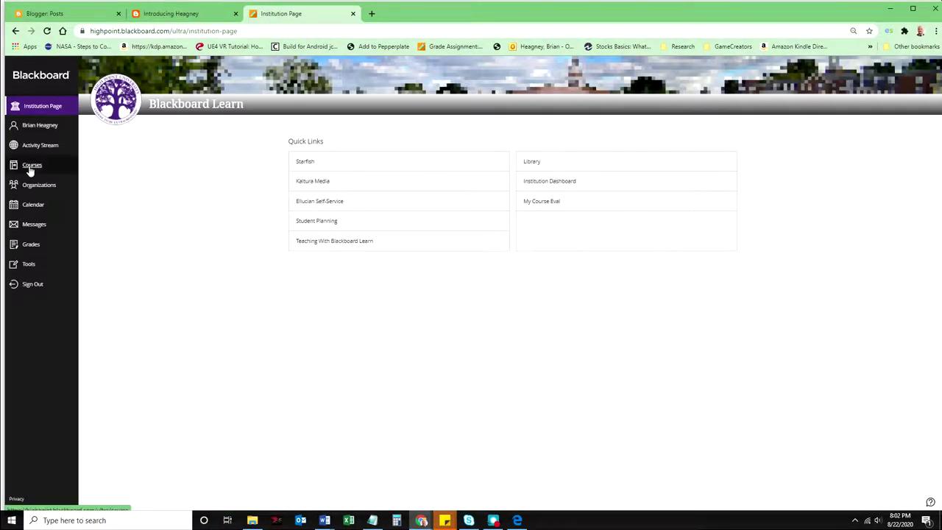
left_click(31, 166)
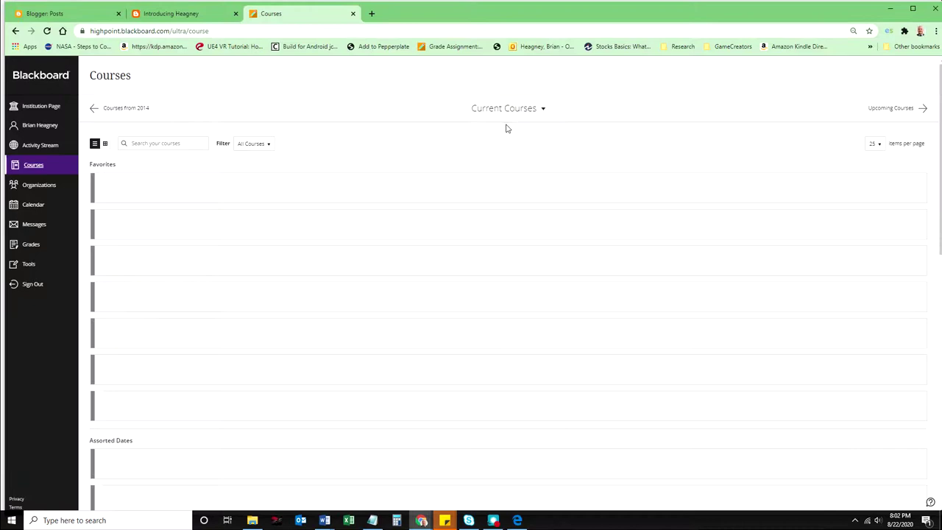
Step: Under the 2020 Fall Undergraduate term, open Forum 1: Composition in COM-1113-01
left_click(509, 110)
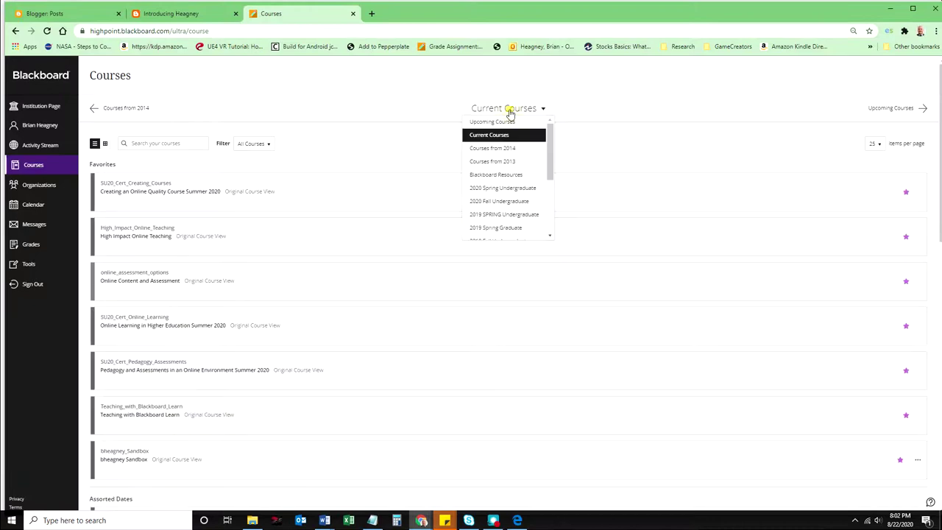
left_click(486, 201)
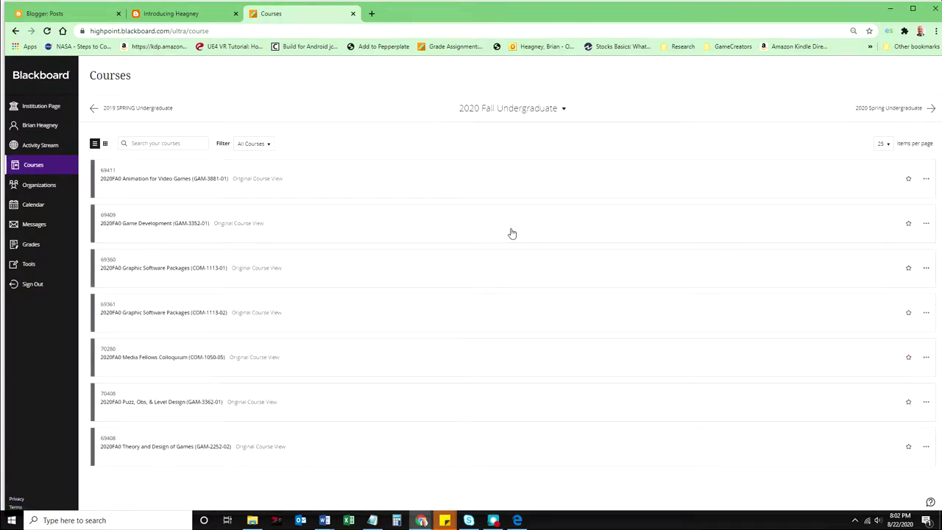
left_click(188, 271)
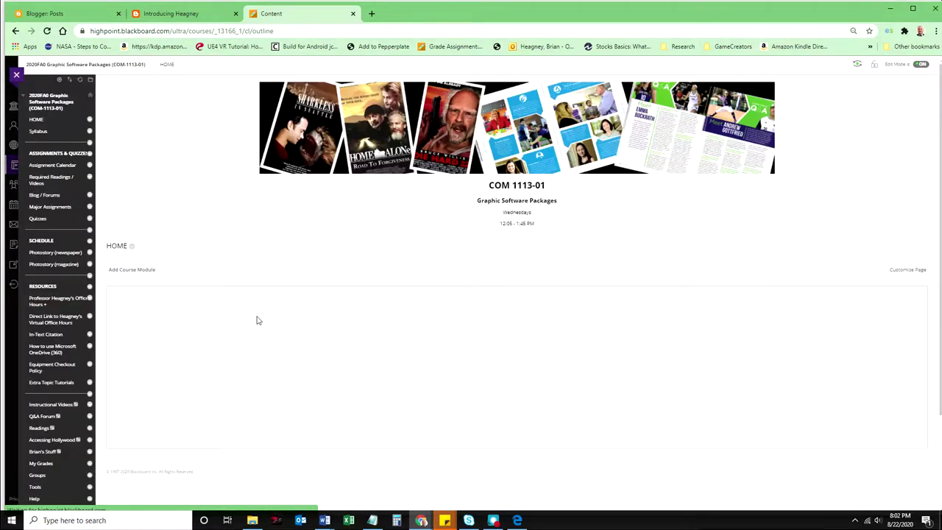
left_click(48, 200)
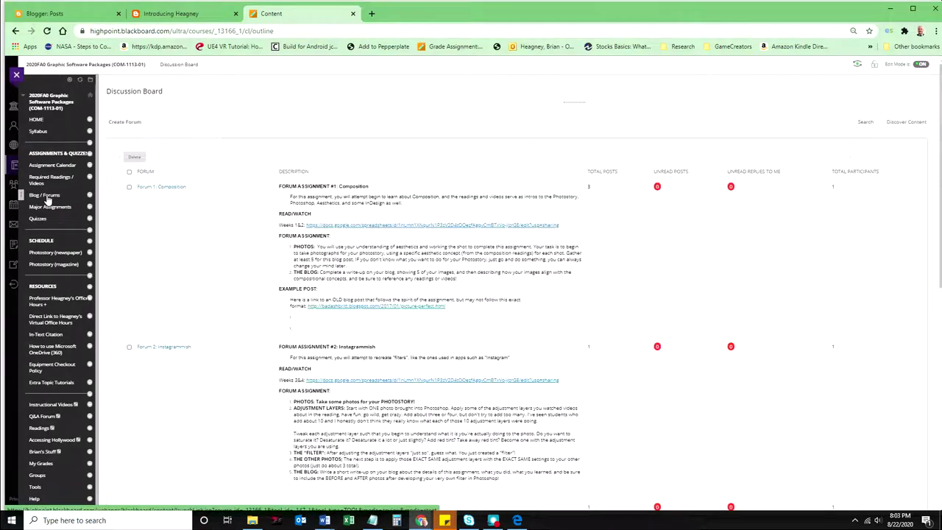
left_click(168, 191)
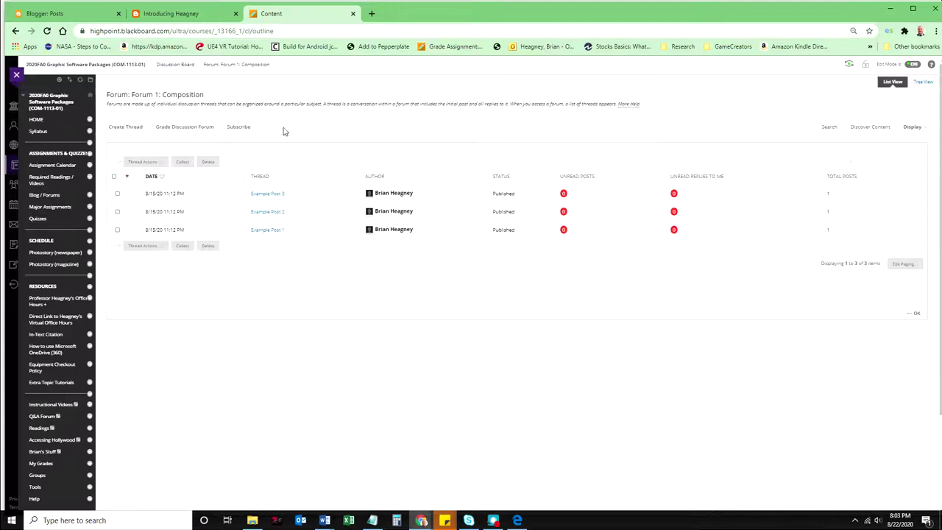
left_click(16, 74)
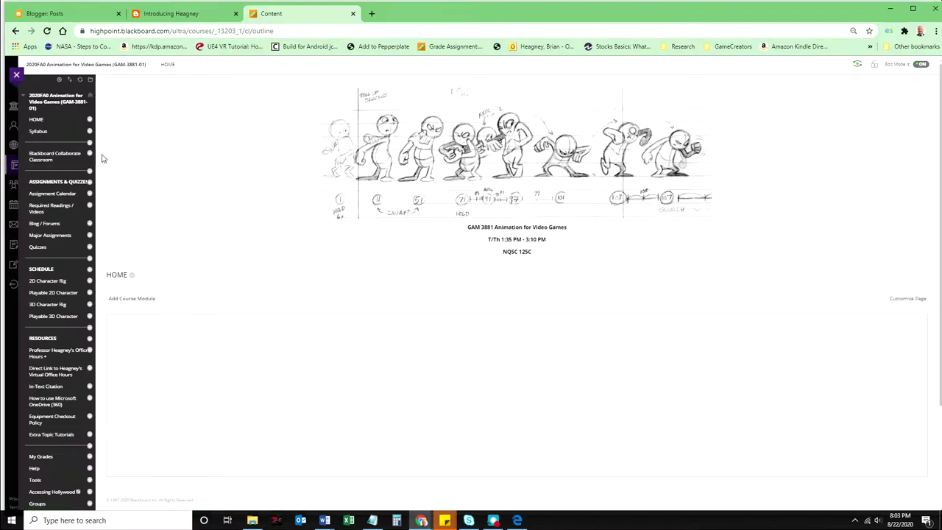
Step: Start a new thread in GAM-3881-01's Forum 1: The Animation Industry
left_click(44, 223)
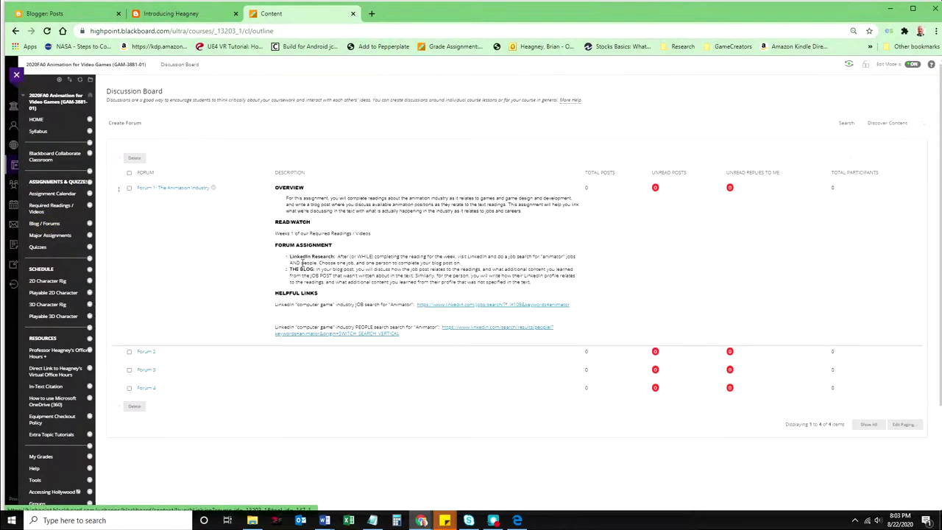
left_click(183, 190)
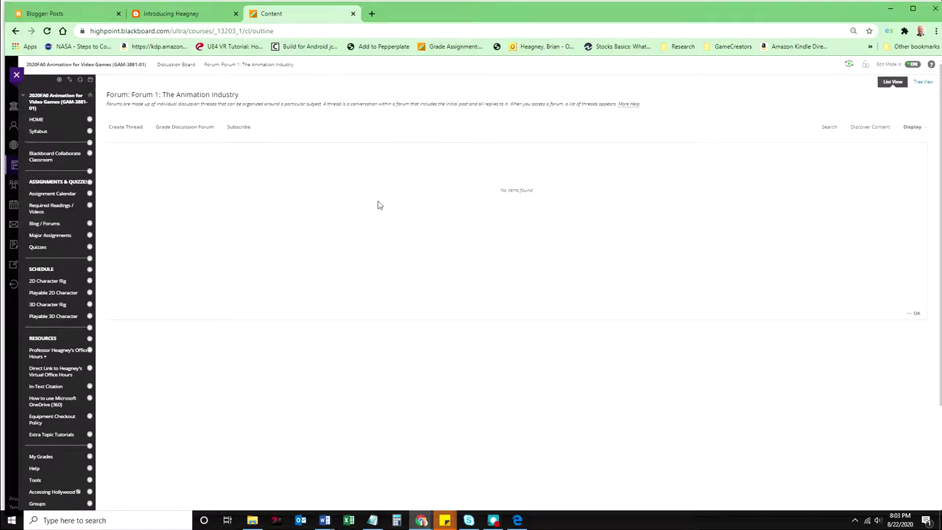
left_click(136, 131)
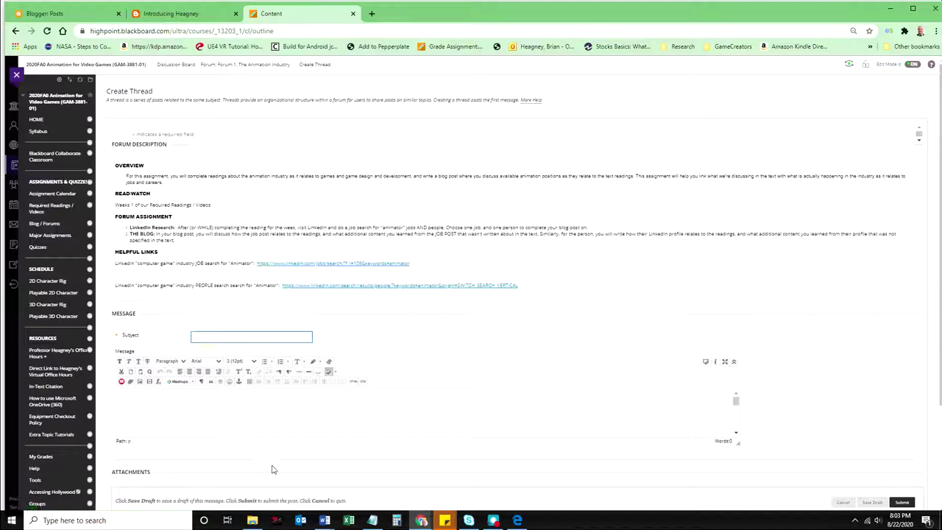
Step: Enter the subject 'Heagney's Introduction' and paste the blog post URL as the message
type("Heagney's ")
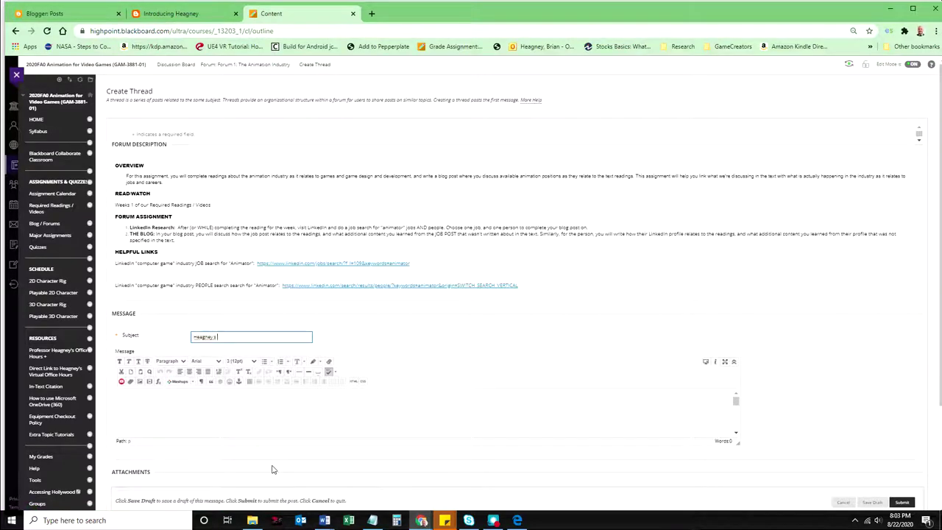
type("Introduction")
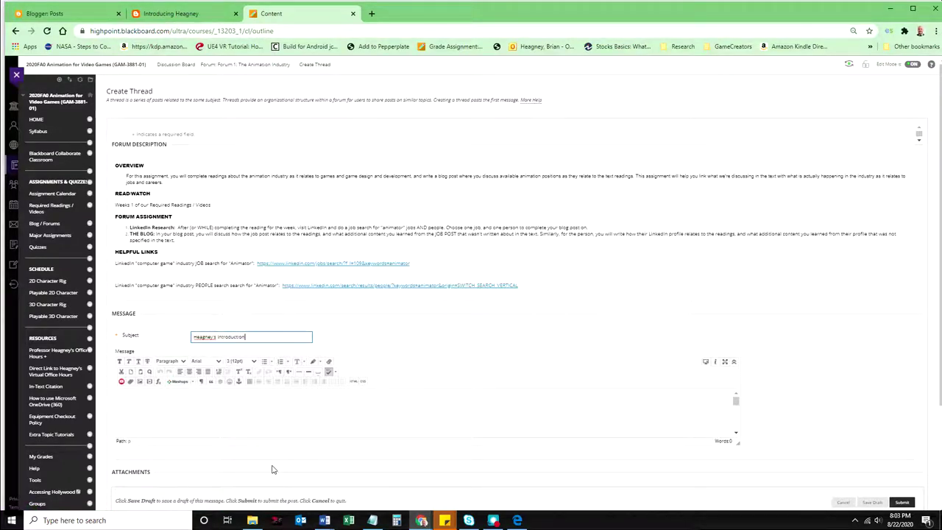
left_click(186, 427)
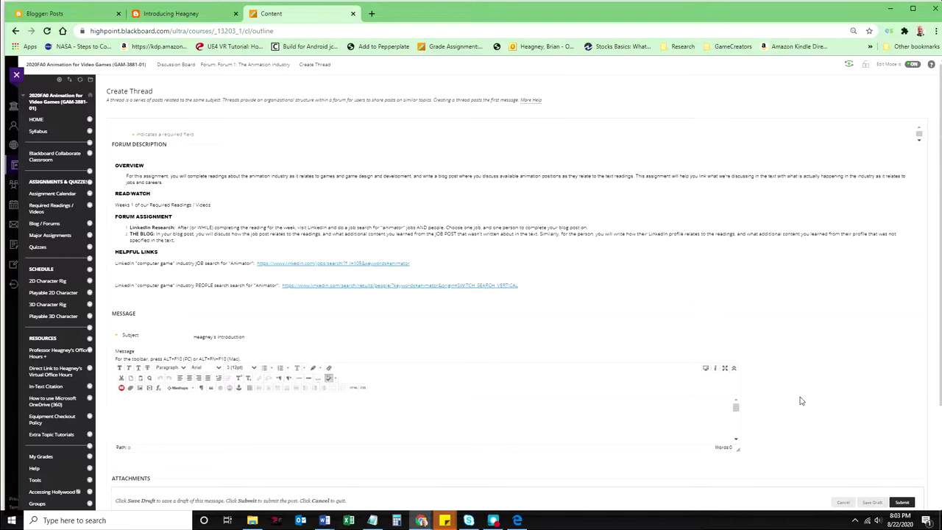
scroll(801, 400, "down", 2)
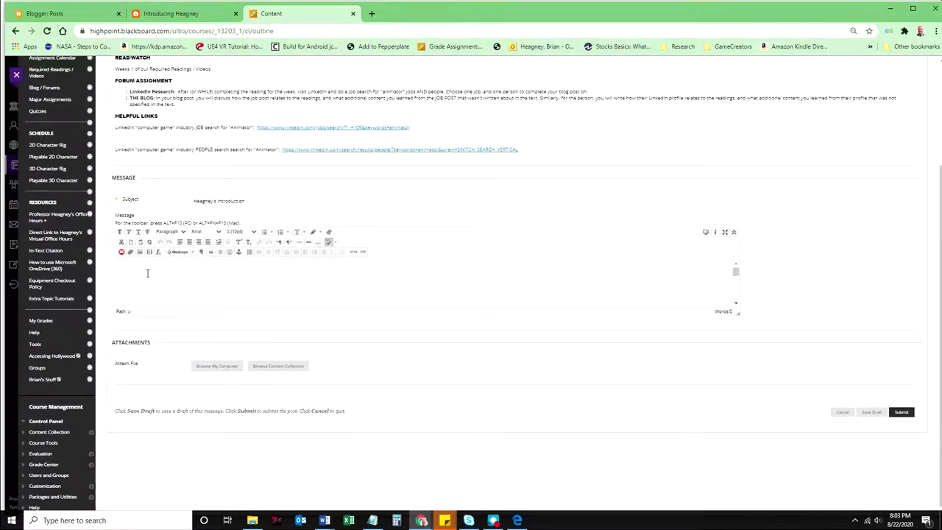
type("https://briansougueyleesandelse.blogspot.com/2020/08/introducing-heagney.html")
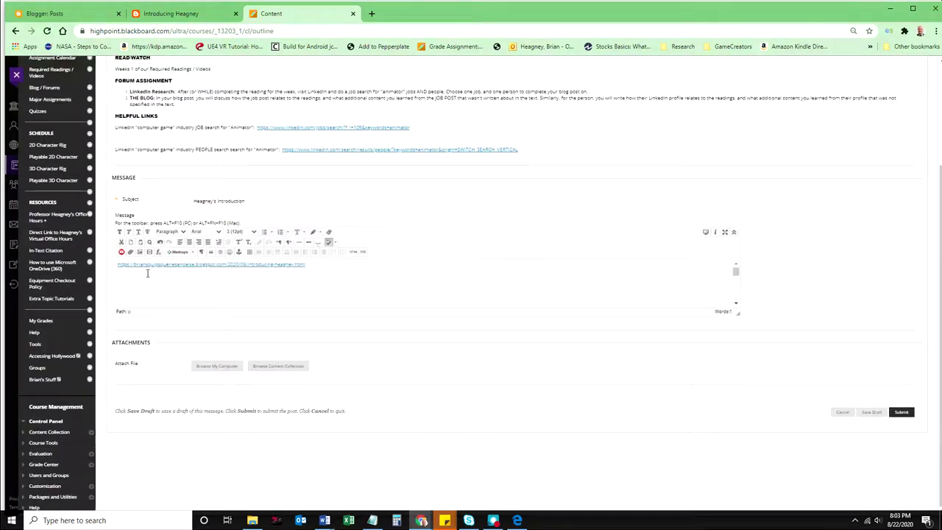
Step: Replace the pasted link with a fresh paste of the URL and submit the thread
left_click(178, 266)
left_click_drag(314, 267, 112, 266)
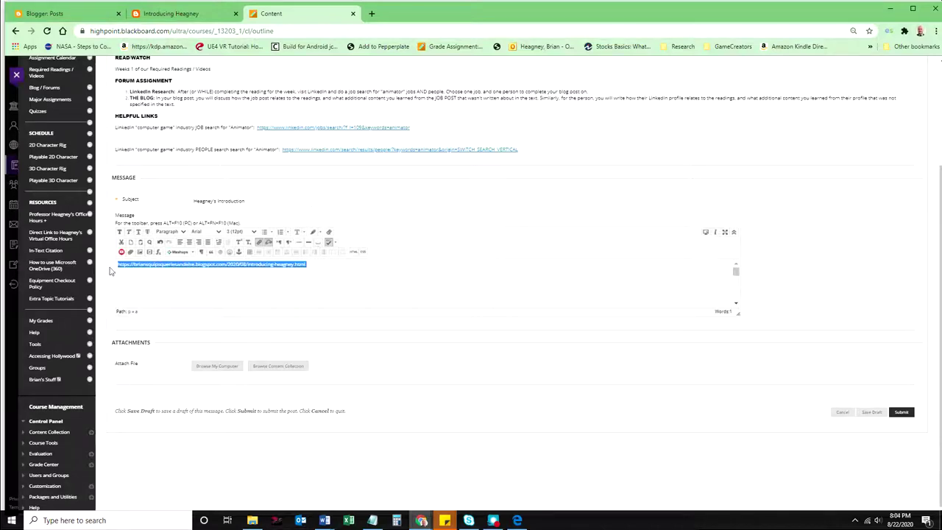
key("BackSpace")
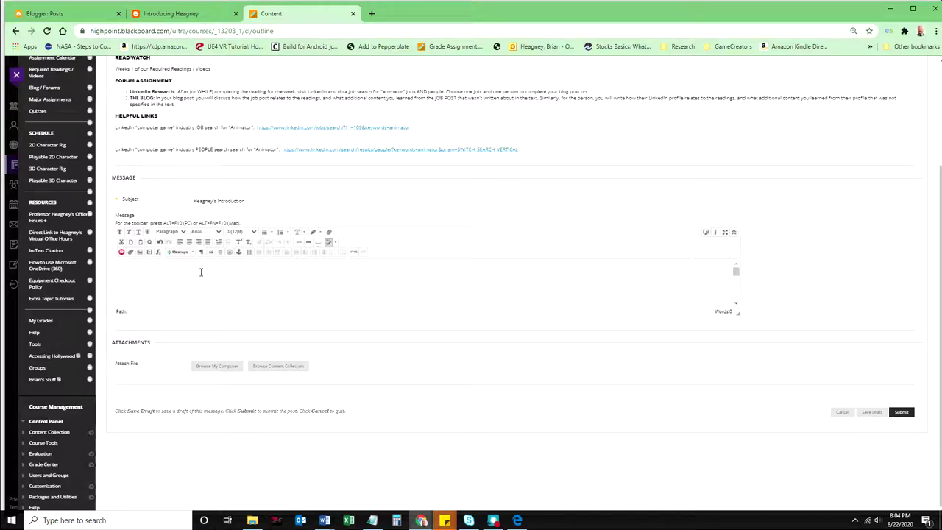
key("ctrl+v")
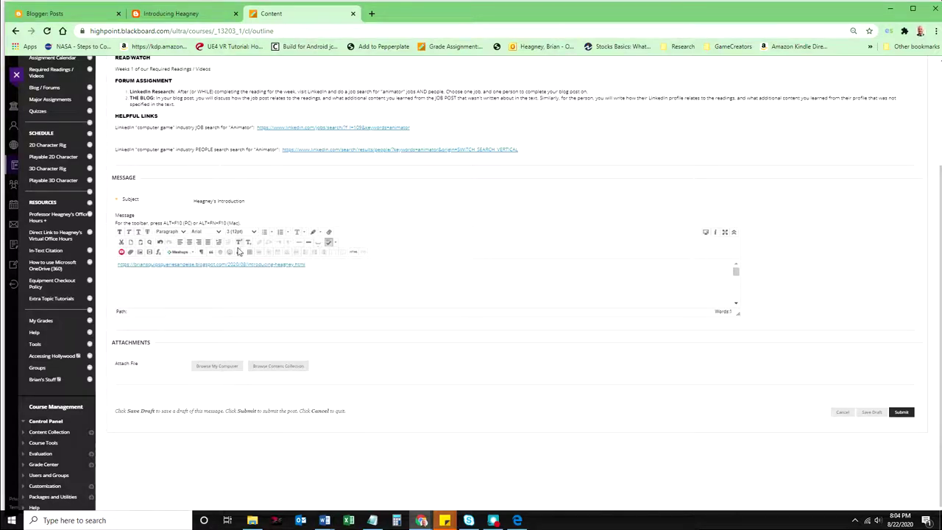
left_click(259, 267)
left_click(899, 415)
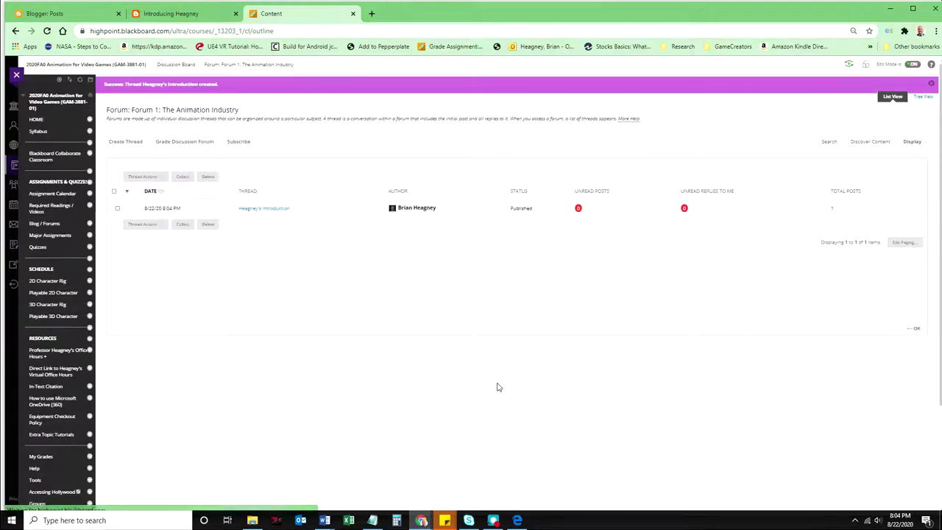
Step: Follow the blog link in the Heagney's Introduction thread, then return and begin editing the post
left_click(250, 210)
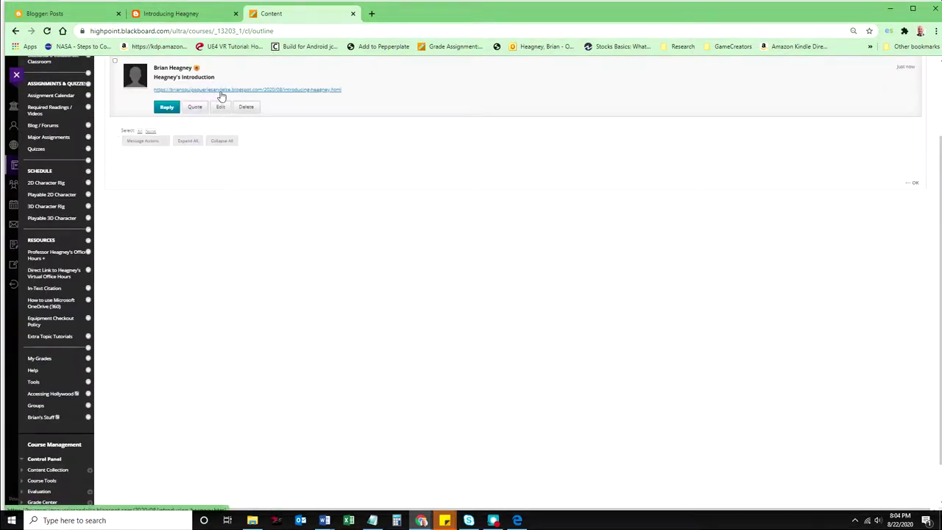
left_click(221, 92)
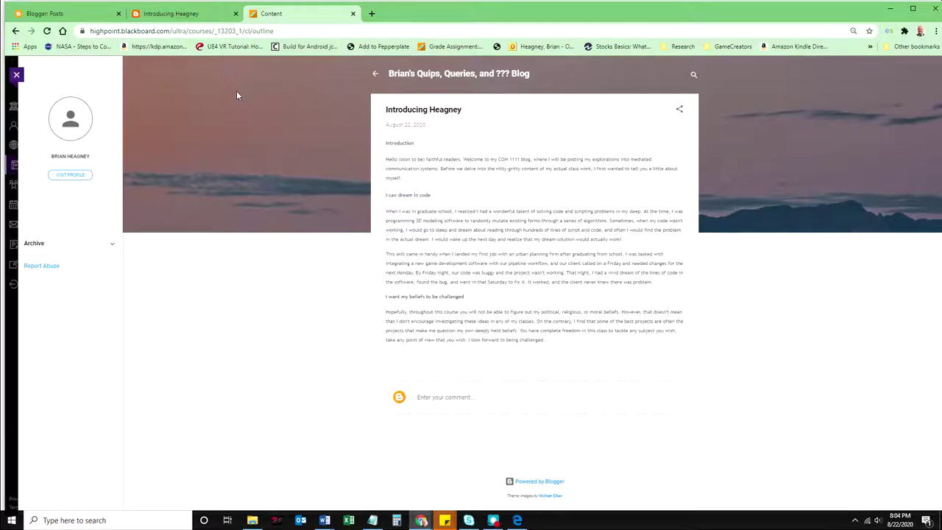
left_click(15, 31)
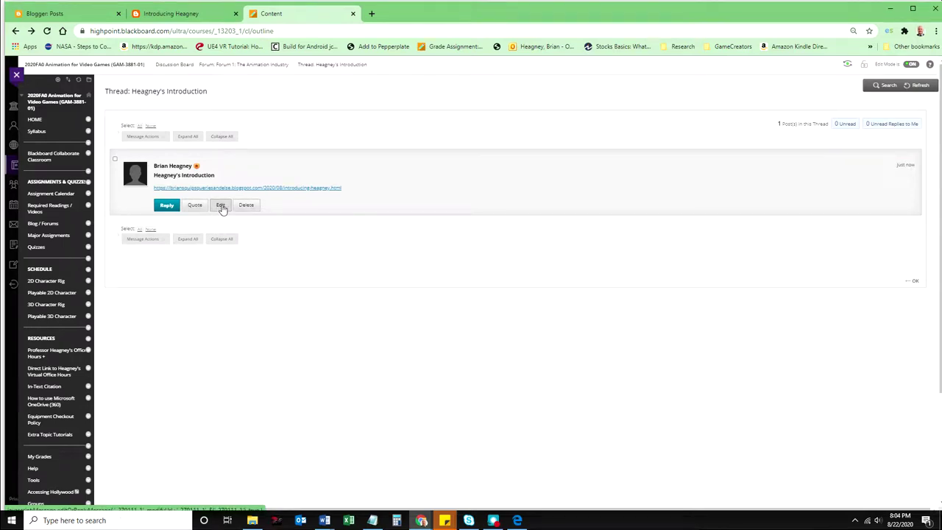
left_click(221, 206)
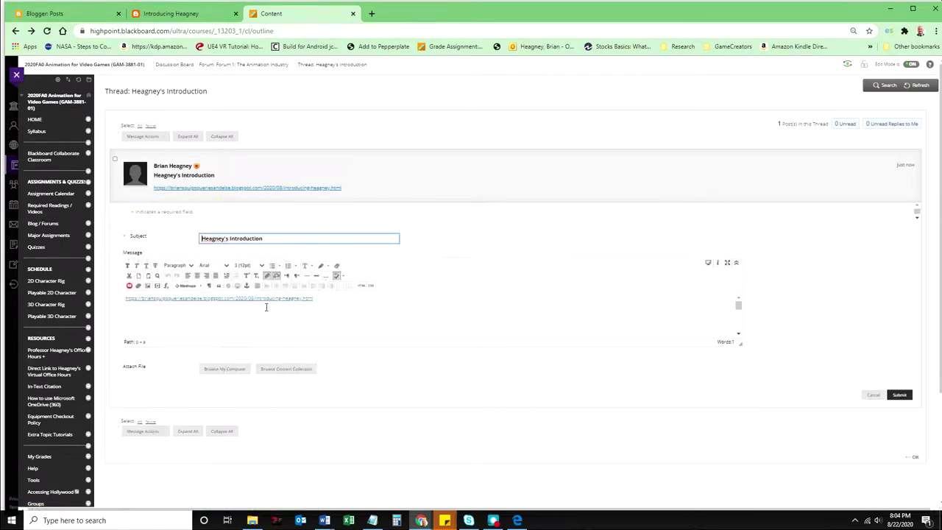
Step: Set the blog link's target to Open in New Window (_blank) and update it
left_click(212, 294)
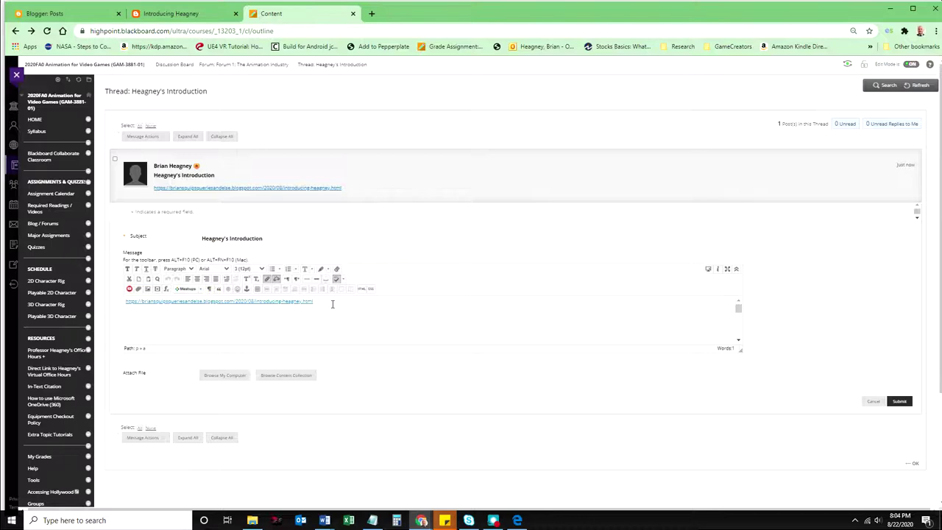
left_click_drag(332, 304, 123, 303)
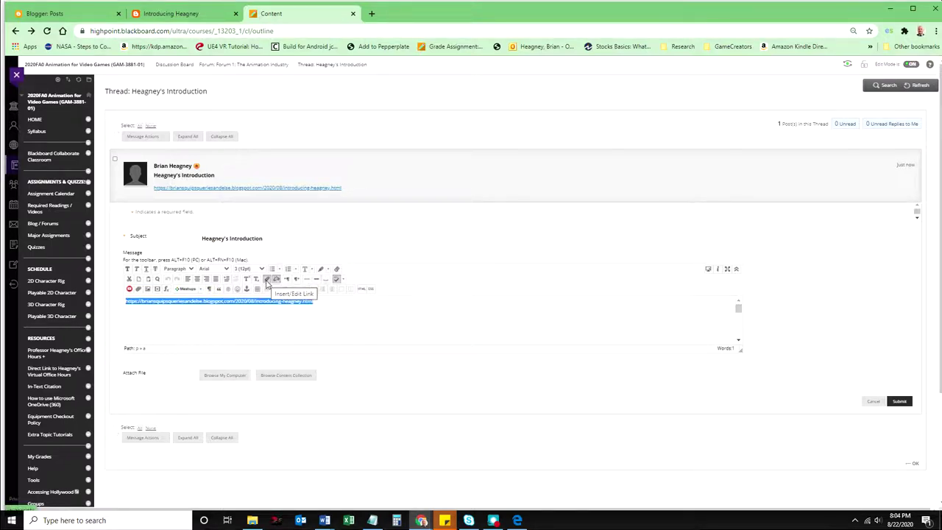
left_click(268, 284)
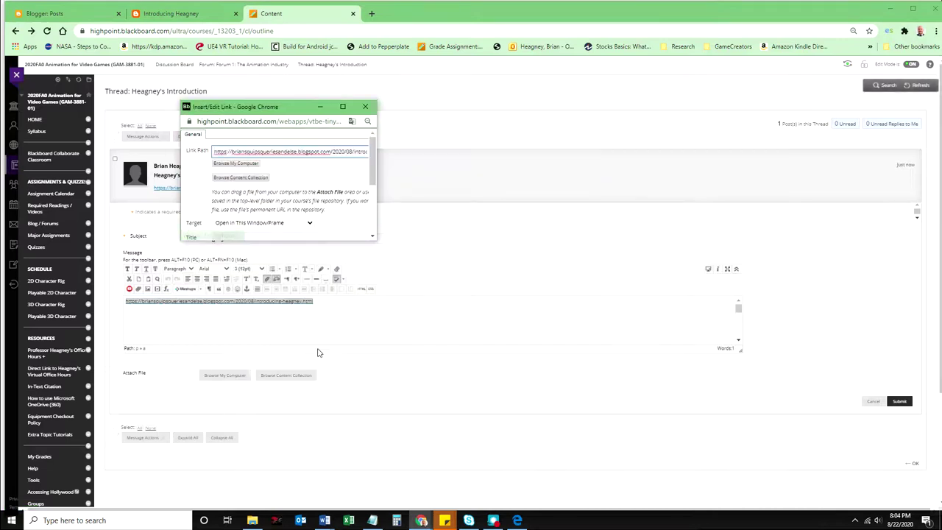
left_click_drag(275, 109, 415, 172)
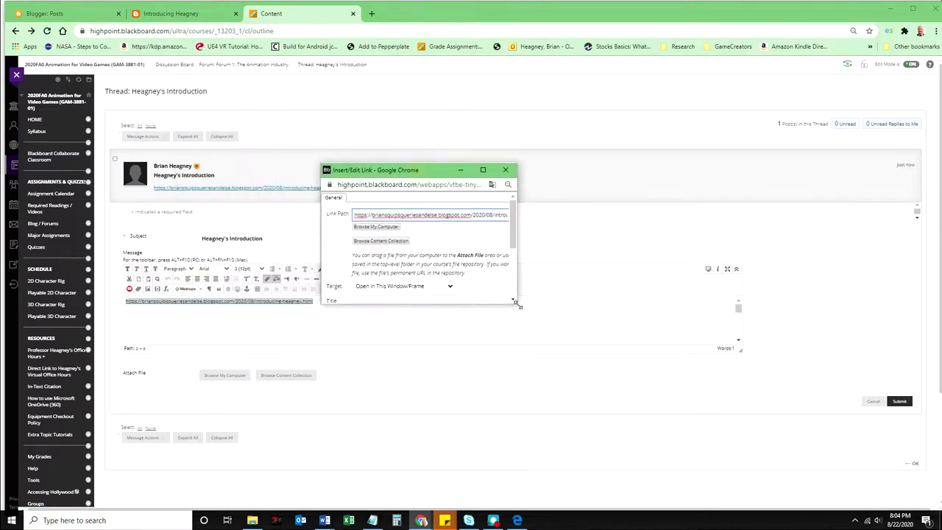
left_click_drag(518, 303, 710, 403)
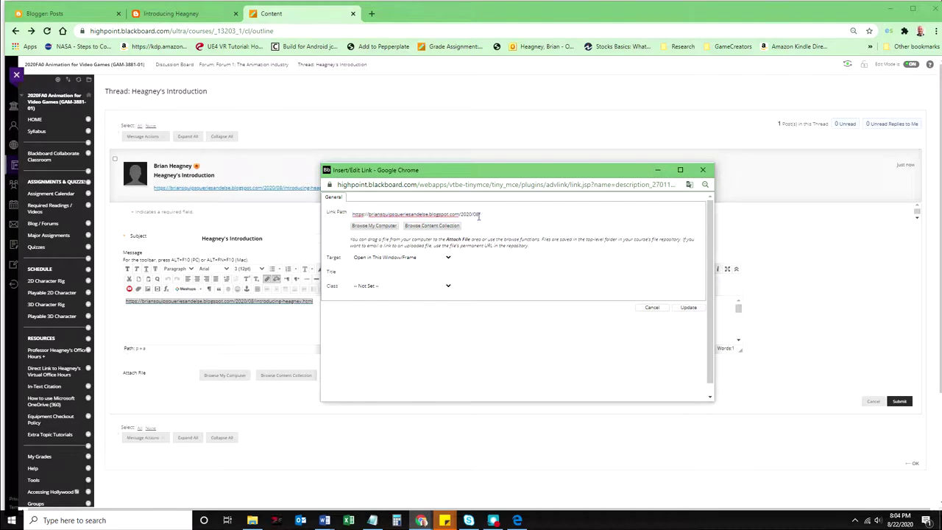
triple_click(441, 214)
left_click(437, 259)
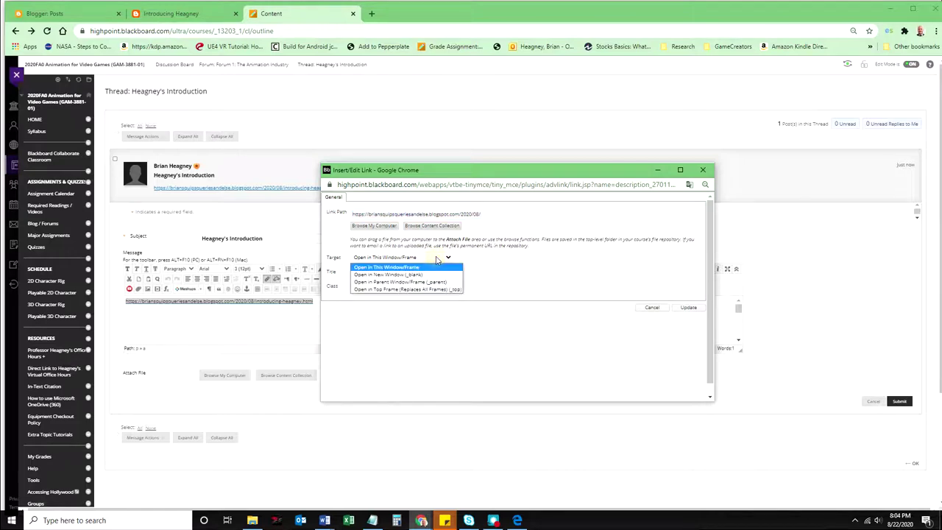
left_click(421, 275)
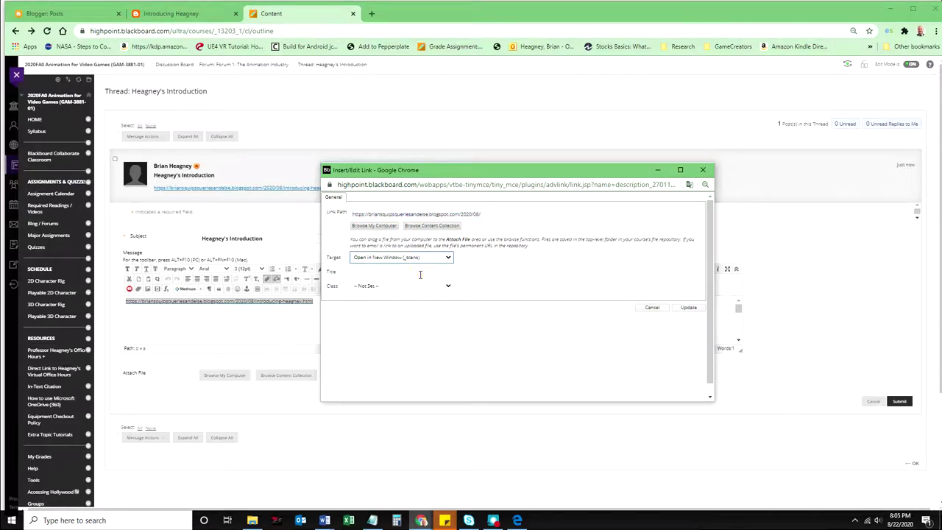
left_click(686, 312)
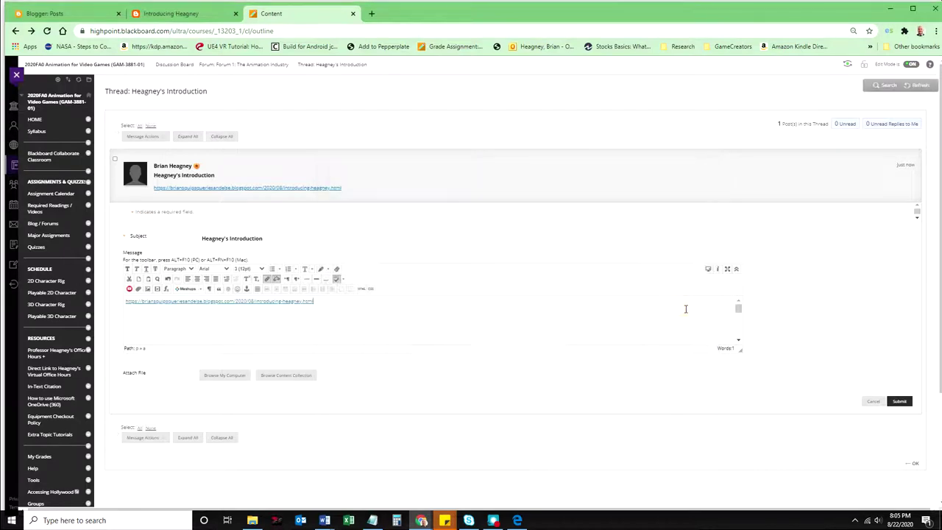
Step: Submit the edited post, confirm the blog link opens in a separate tab, then close that tab
left_click(901, 401)
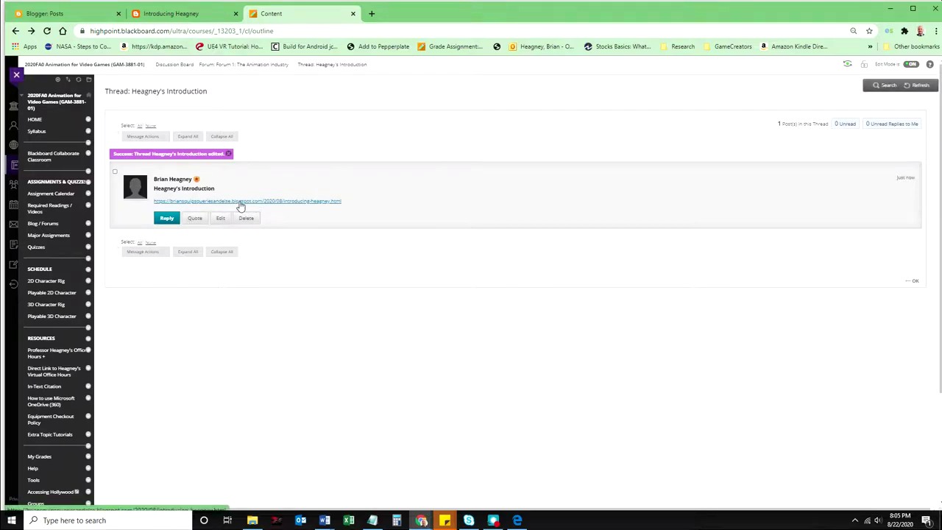
left_click(310, 201)
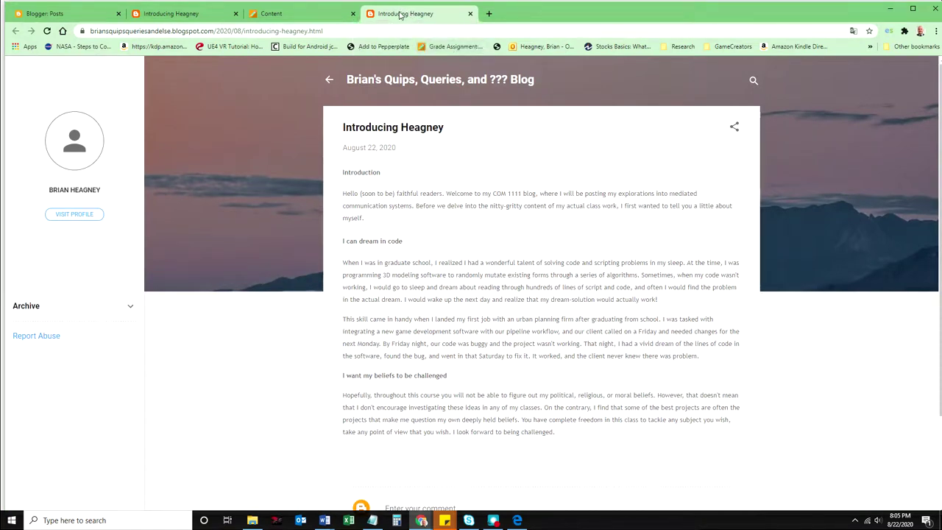
left_click(470, 14)
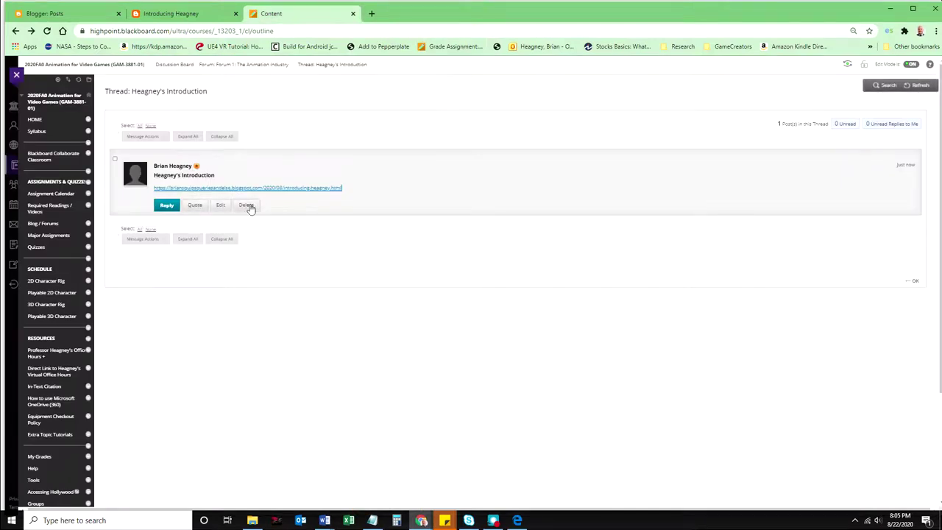
Step: Edit the post, unlink the blog URL so it becomes plain text, and submit
left_click(221, 206)
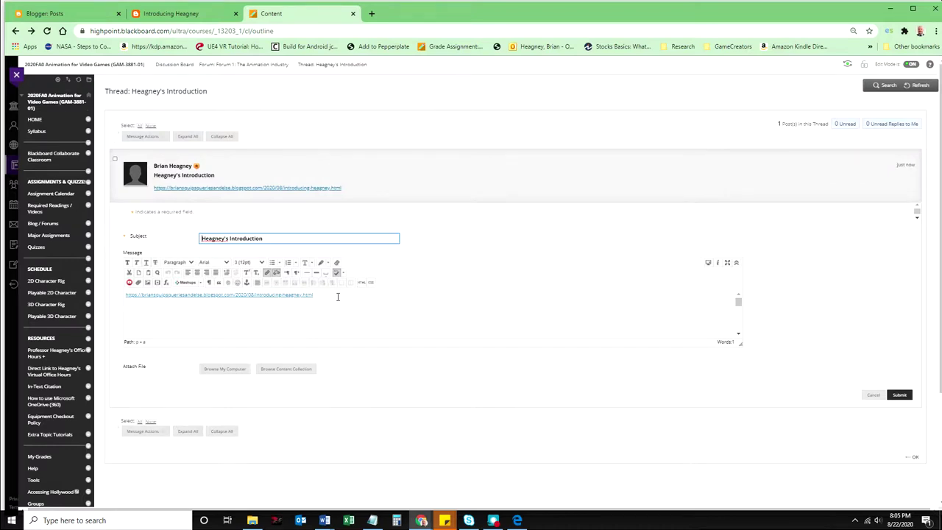
left_click_drag(337, 297, 121, 296)
left_click(277, 281)
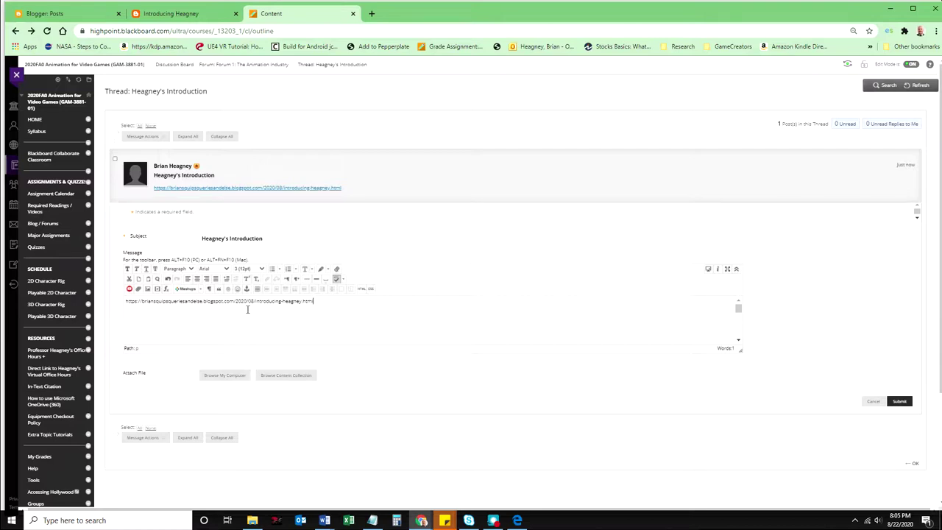
left_click(899, 401)
Step: Expand Heagney's Introduction post to show its blog URL
left_click(268, 196)
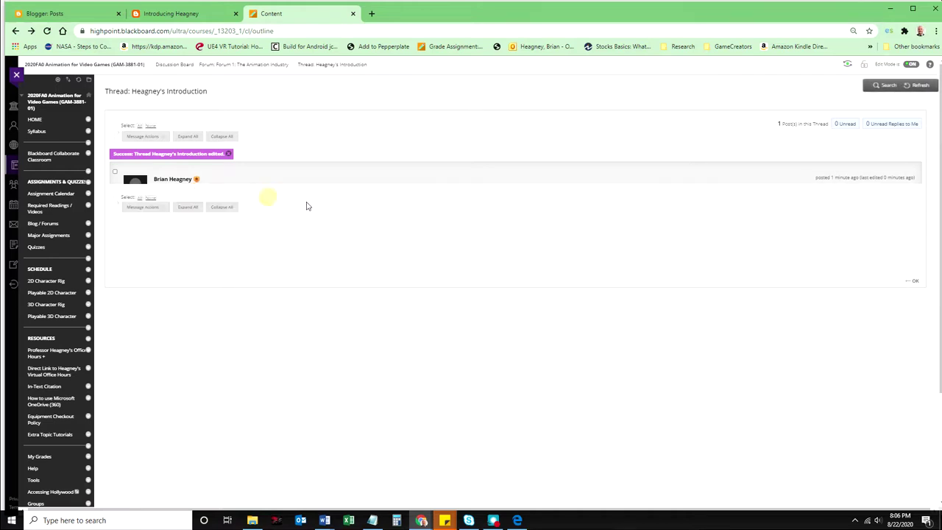
left_click(265, 184)
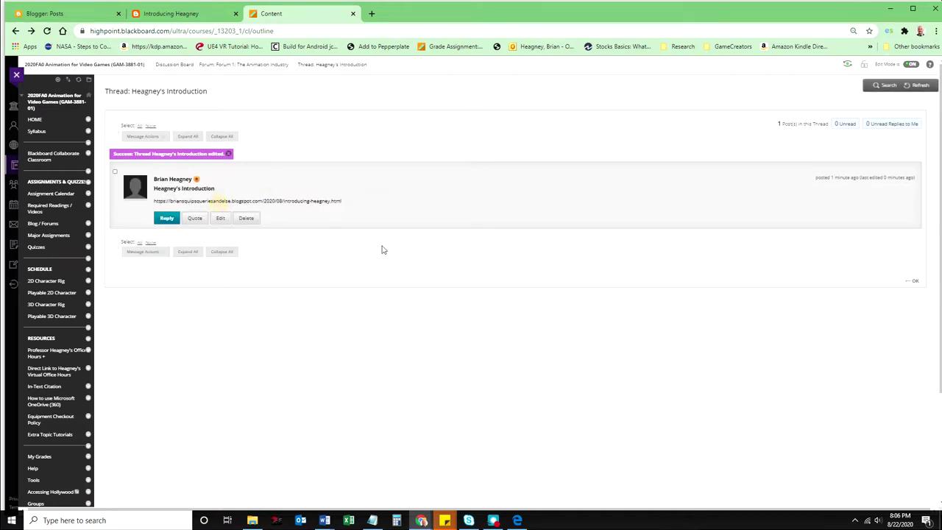
left_click(284, 181)
left_click(301, 173)
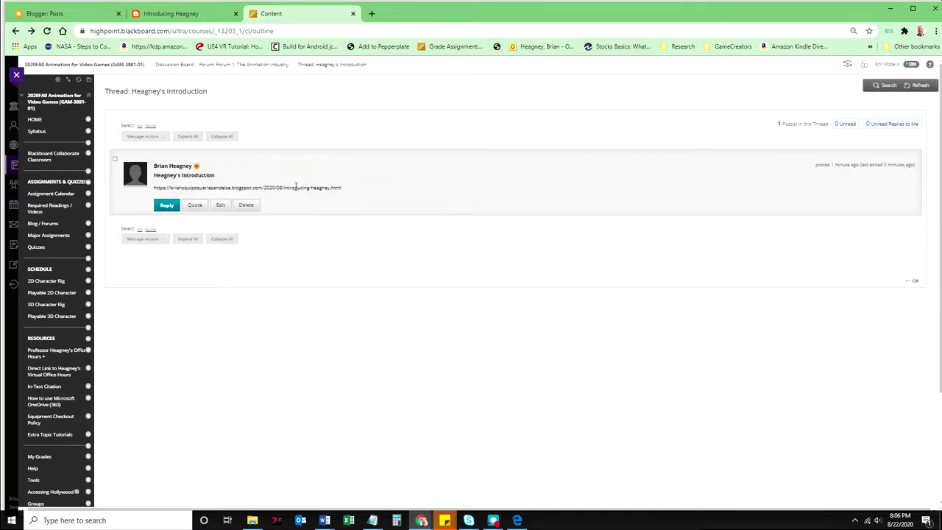
Step: Check that the plain blog URL opens the blog post, then reopen the post for editing
left_click_drag(349, 189, 156, 192)
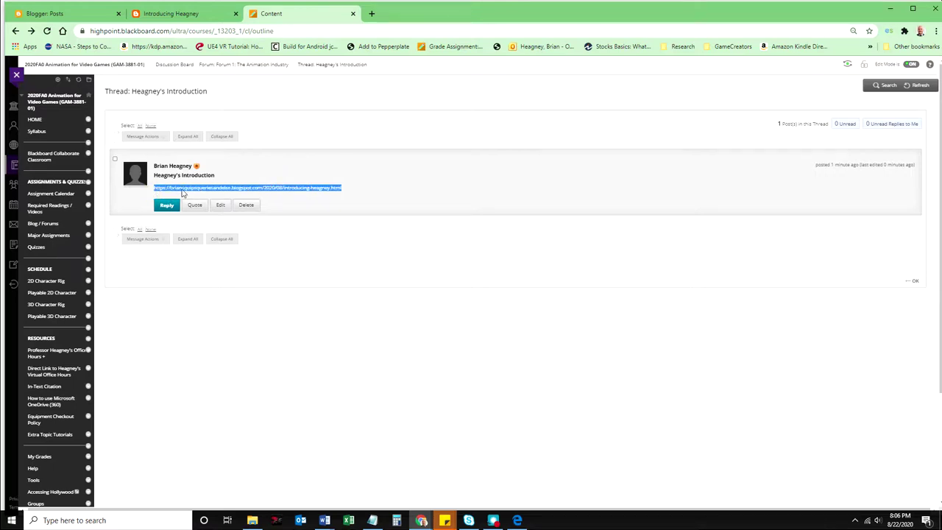
right_click(184, 194)
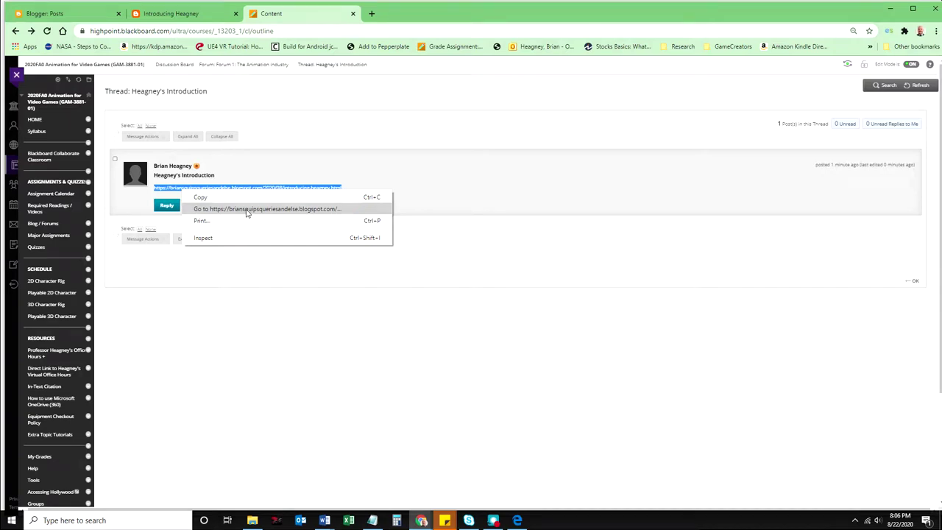
left_click(247, 210)
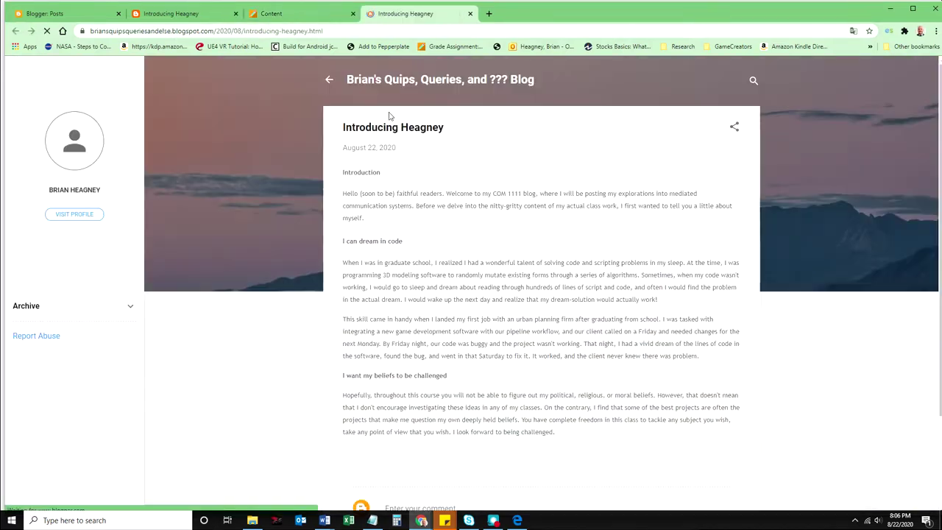
left_click(469, 14)
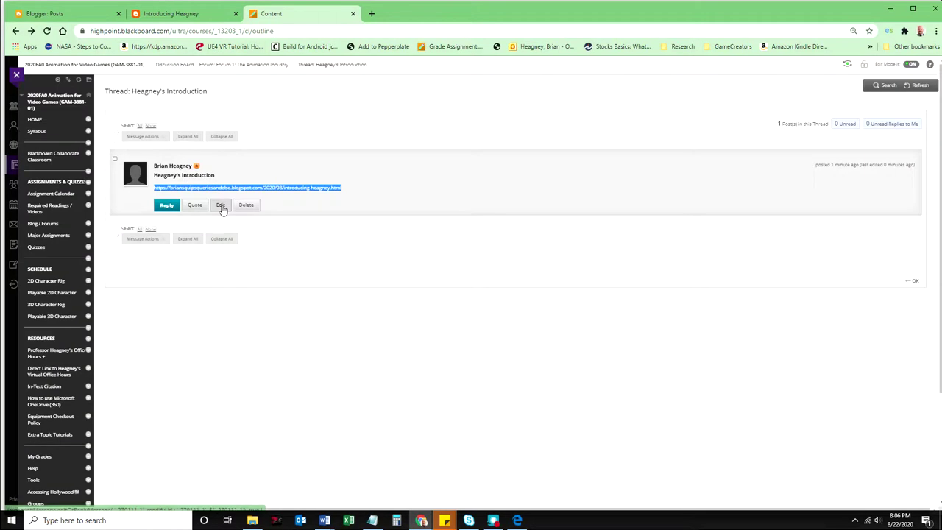
left_click(221, 205)
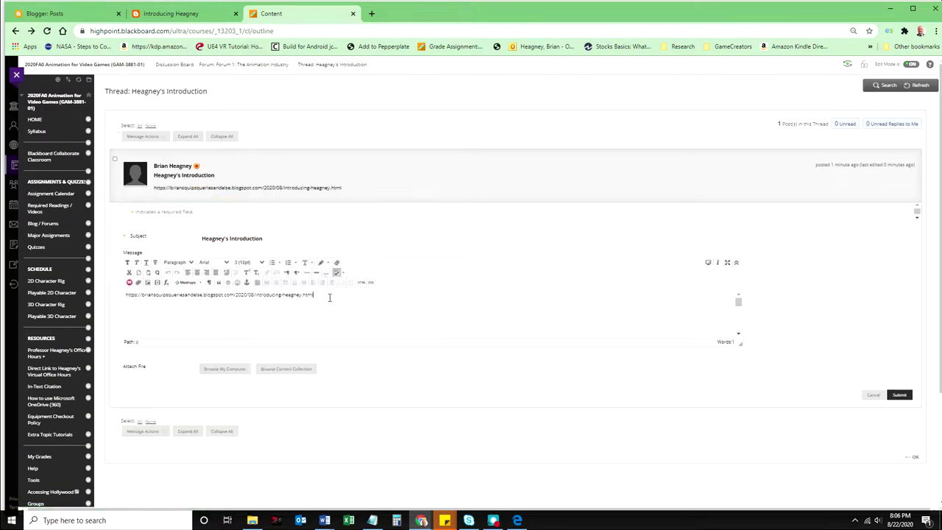
Step: Select the blog post URL in the message and restore the full formatting toolbar
left_click_drag(313, 295, 117, 298)
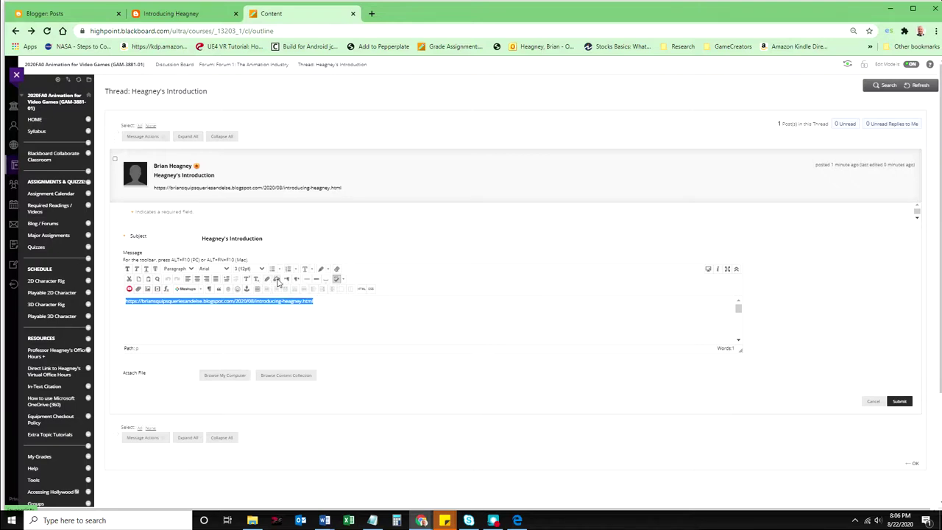
left_click(736, 270)
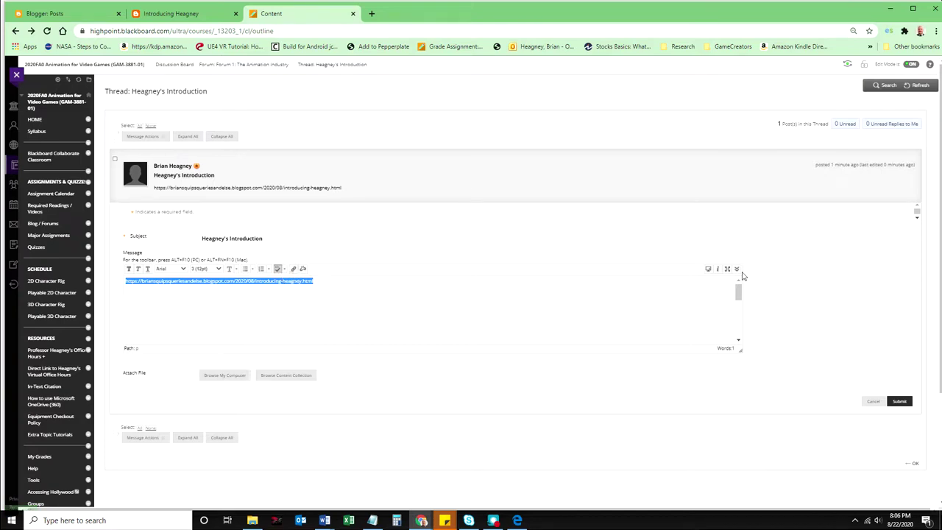
left_click(737, 270)
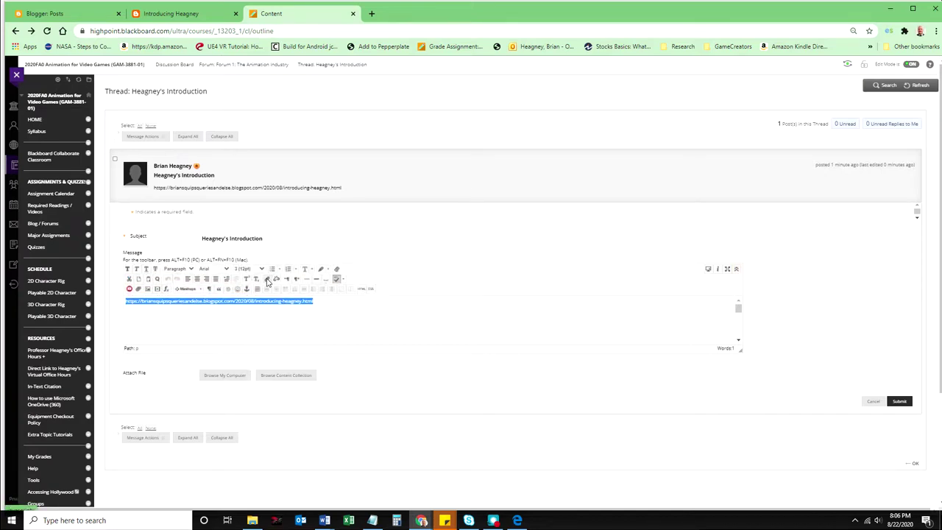
Step: Link the selected URL to the pasted blog address with target Open in New Window (_blank), then submit
left_click(267, 281)
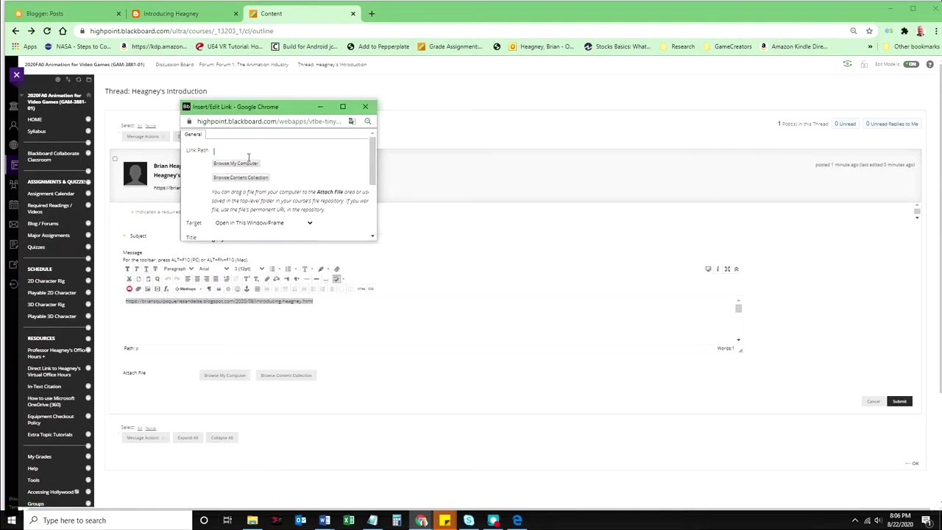
key("ctrl+v")
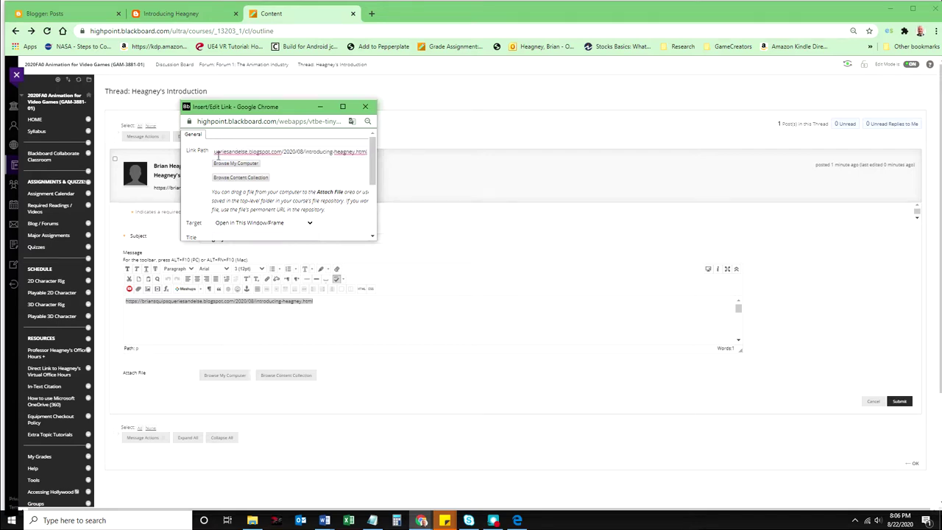
left_click_drag(376, 167, 493, 167)
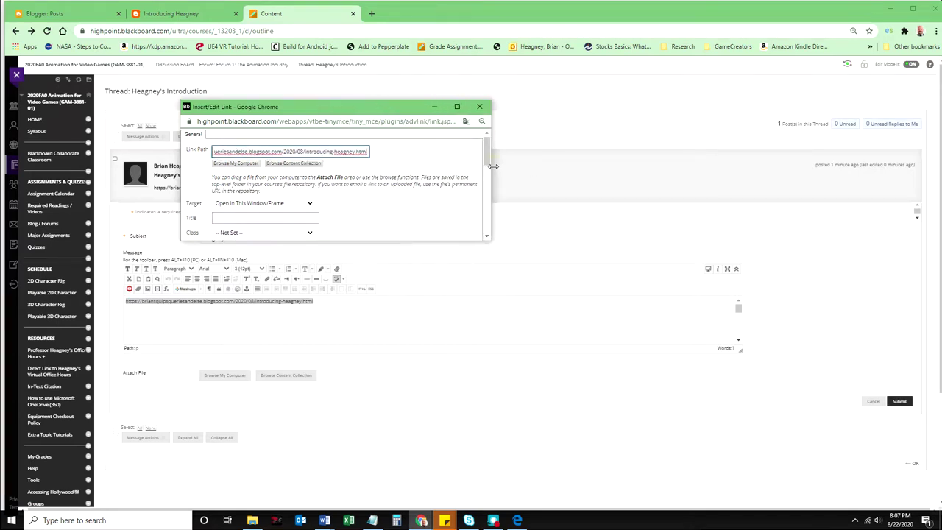
left_click(254, 204)
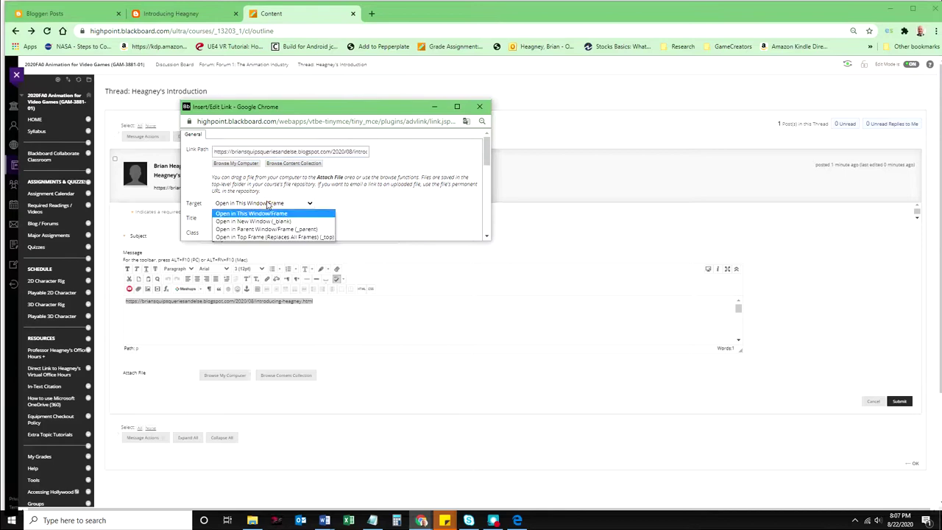
left_click(300, 223)
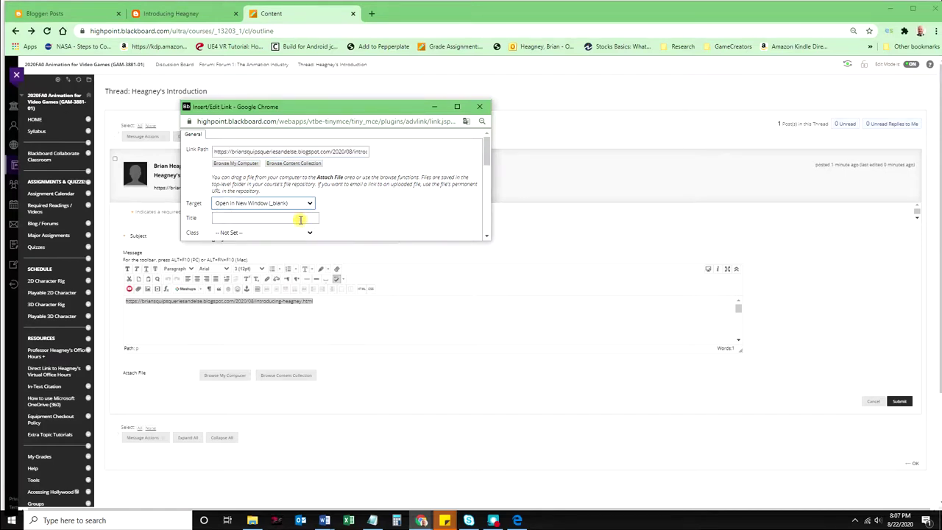
scroll(400, 199, "down", 5)
scroll(437, 209, "up", 3)
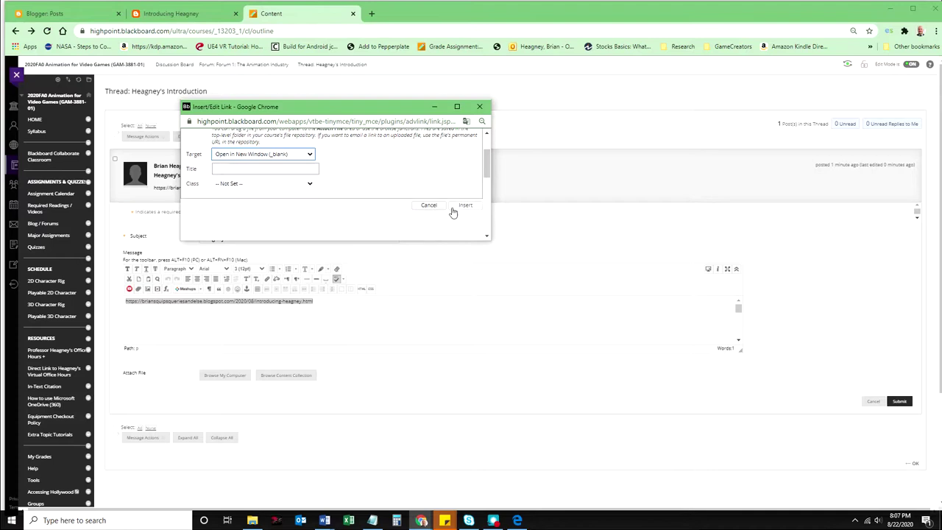
left_click(309, 156)
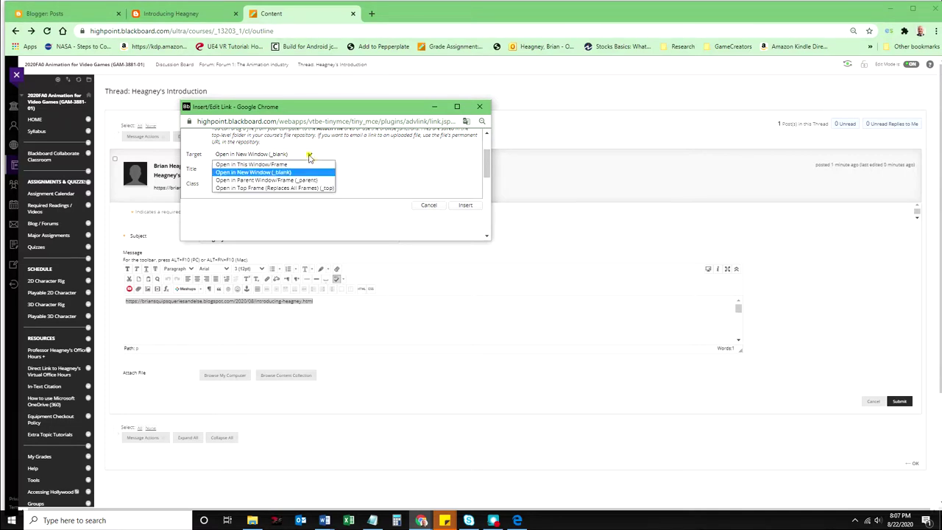
left_click(278, 175)
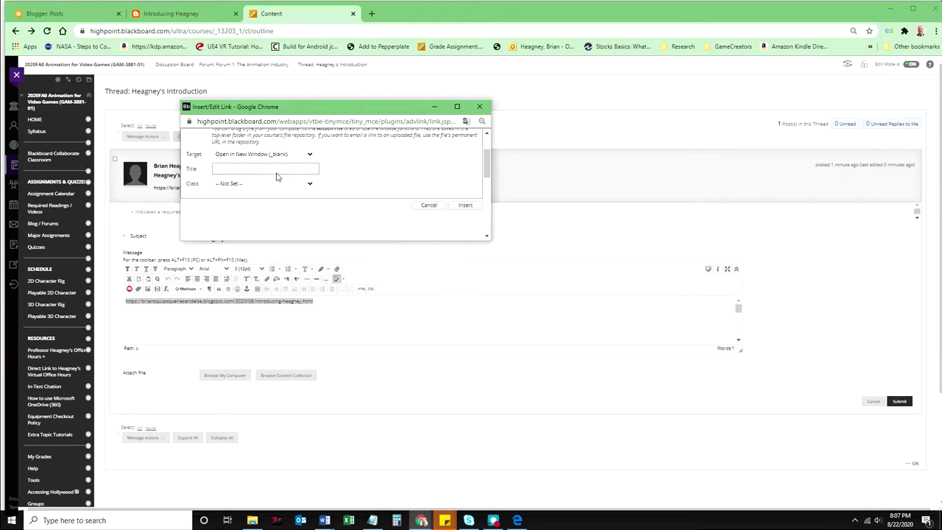
left_click(463, 206)
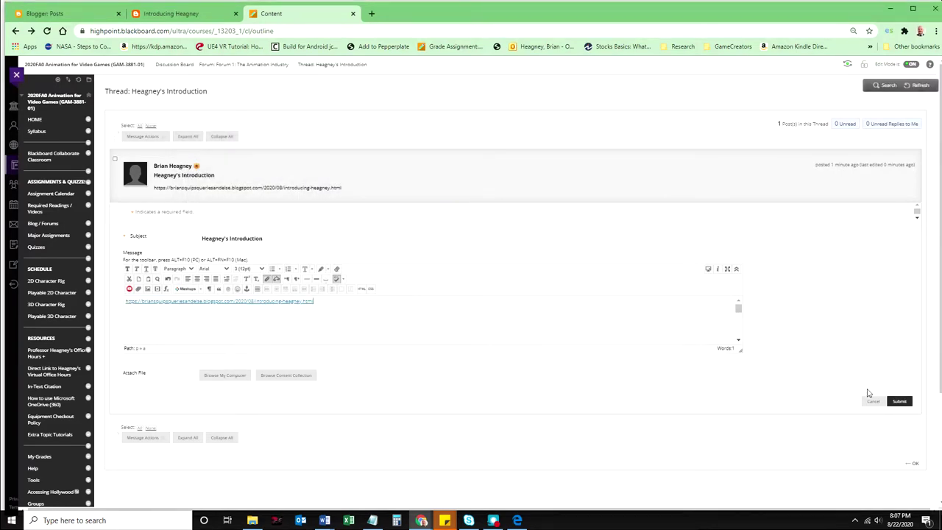
left_click(905, 402)
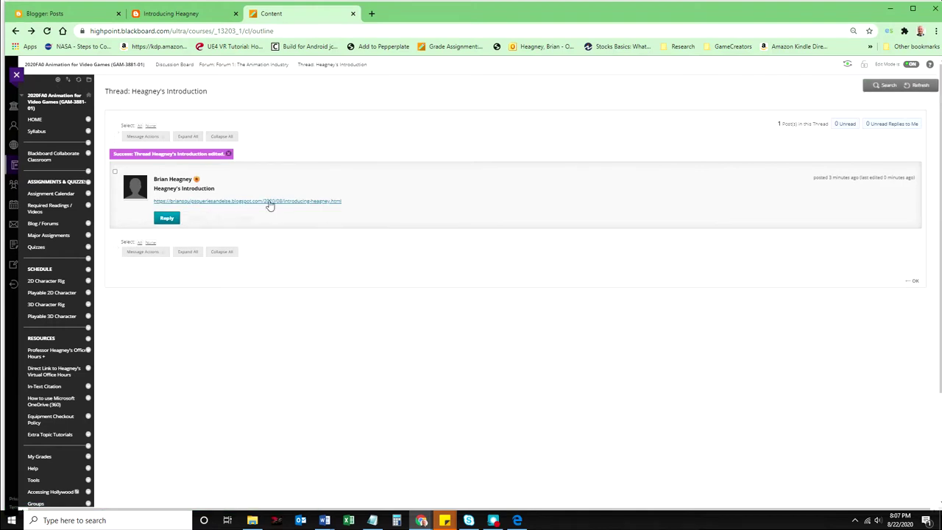
Step: Test the saved post's link, confirming it opens the blog post in a new tab, then close it
left_click(278, 202)
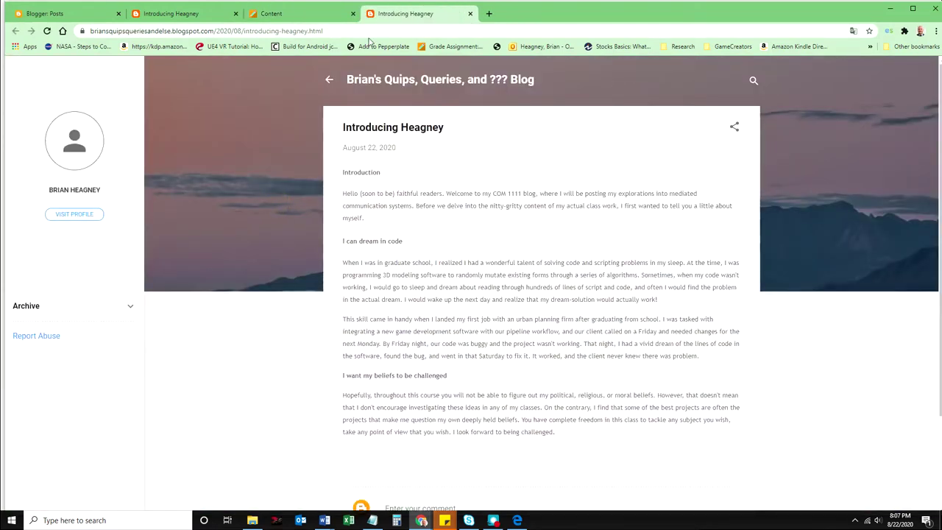
left_click(470, 14)
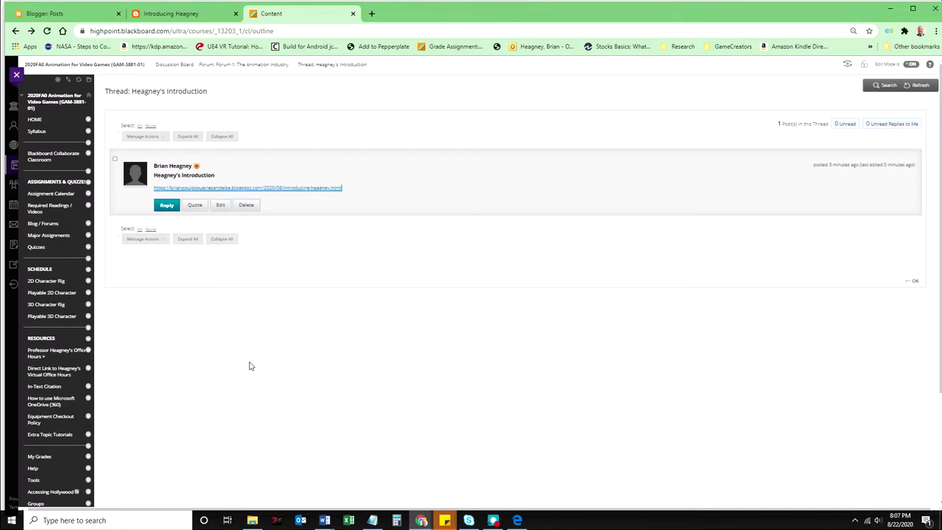